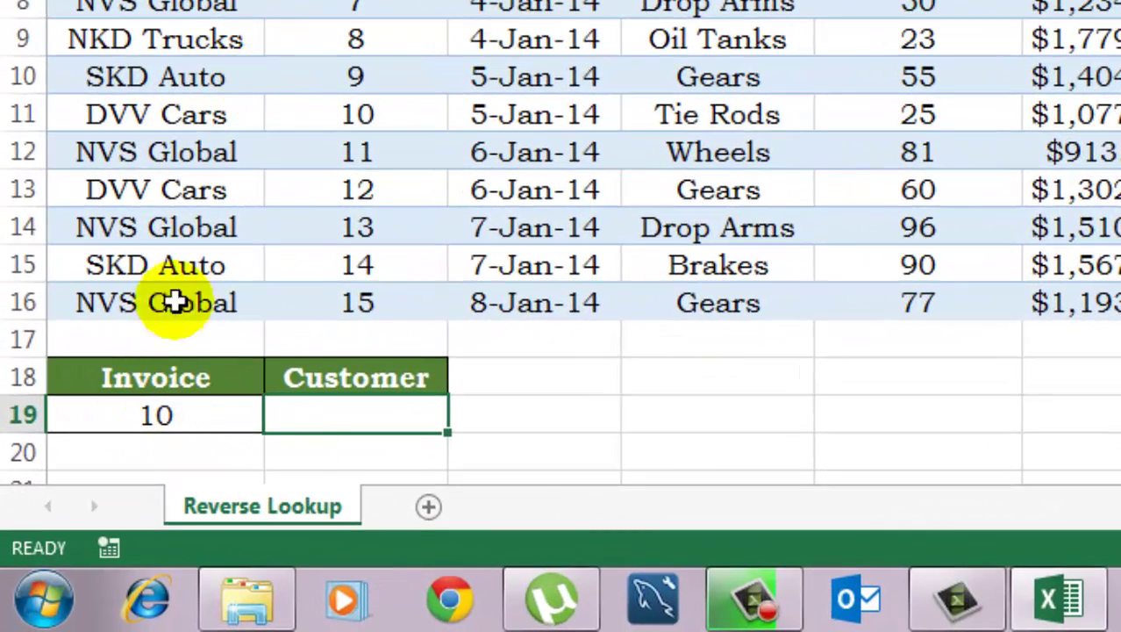
- Pick invoice 12 from A19's dropdown list
{"action": "left_click", "coordinate": [195, 410]}
{"action": "left_click", "coordinate": [278, 416]}
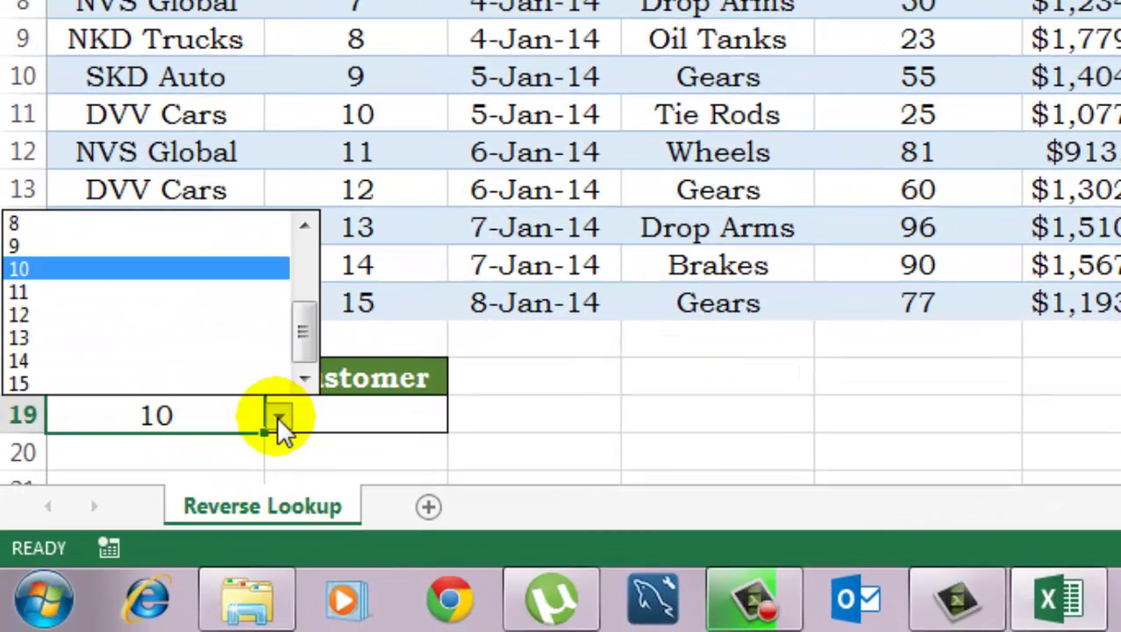
{"action": "left_click", "coordinate": [195, 316]}
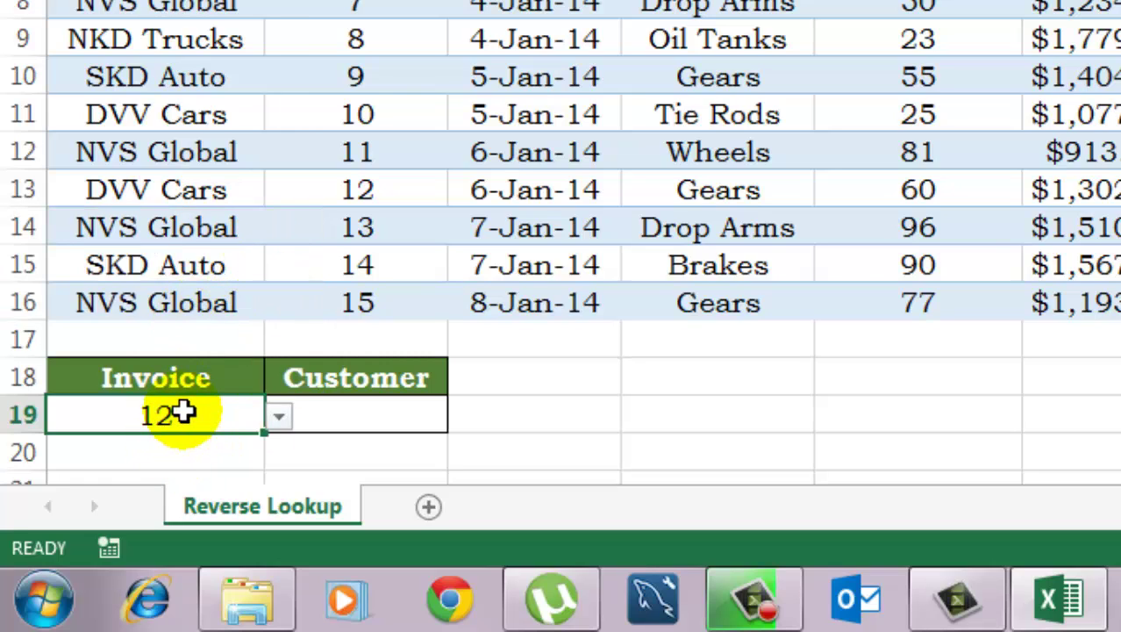
- Check invoice 12's row and customer in the table, then return to the empty Customer cell B19
{"action": "left_click", "coordinate": [361, 403]}
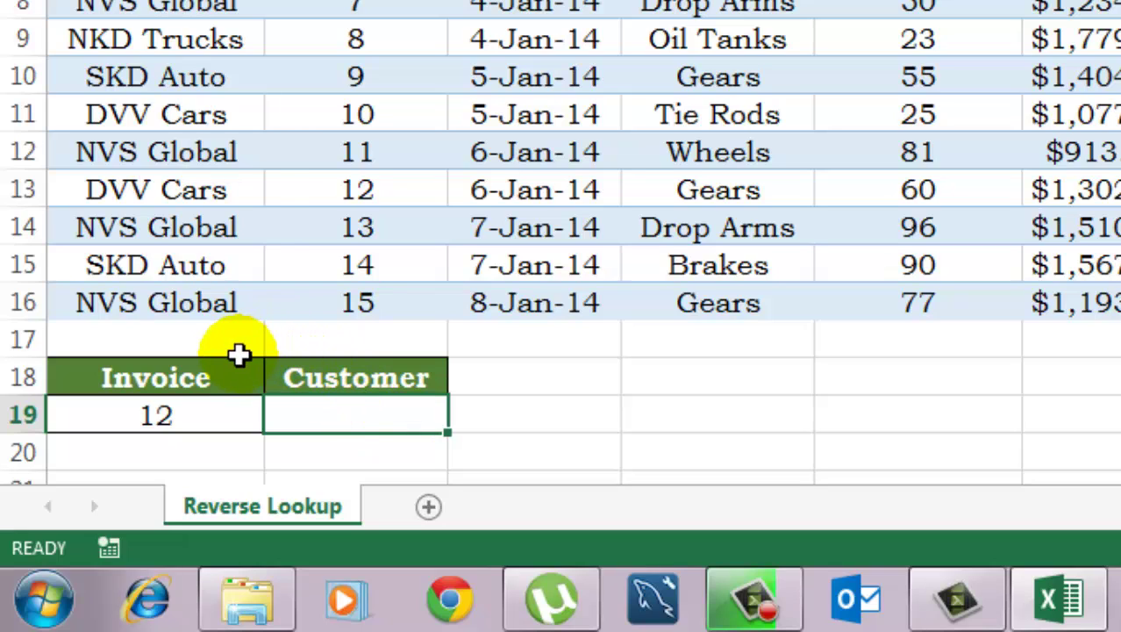
{"action": "left_click", "coordinate": [361, 186]}
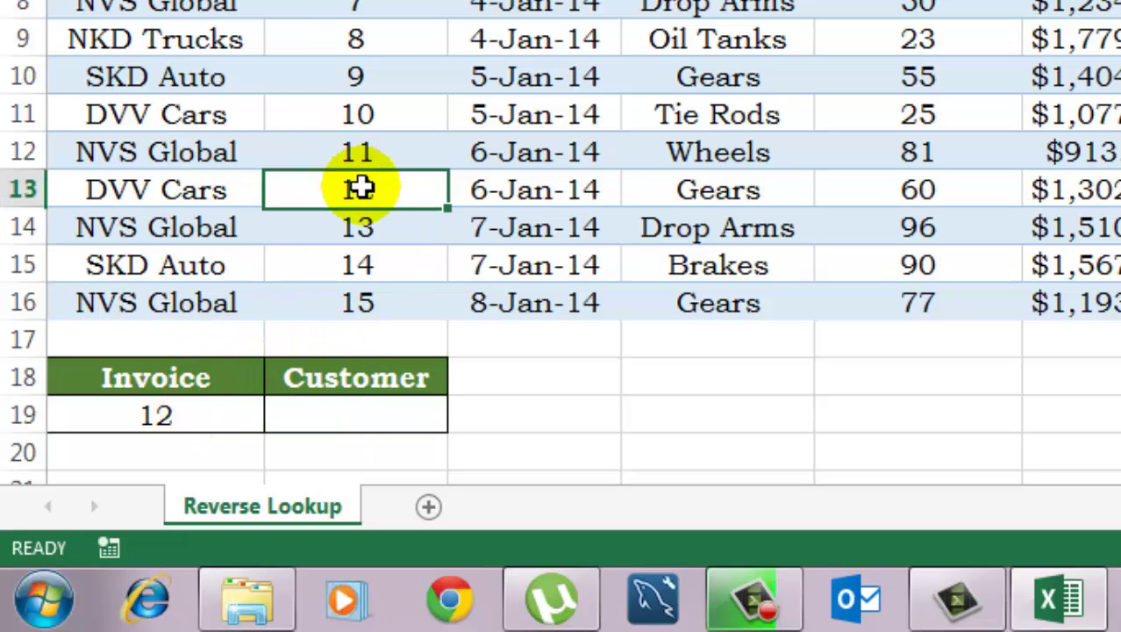
{"action": "left_click", "coordinate": [214, 182]}
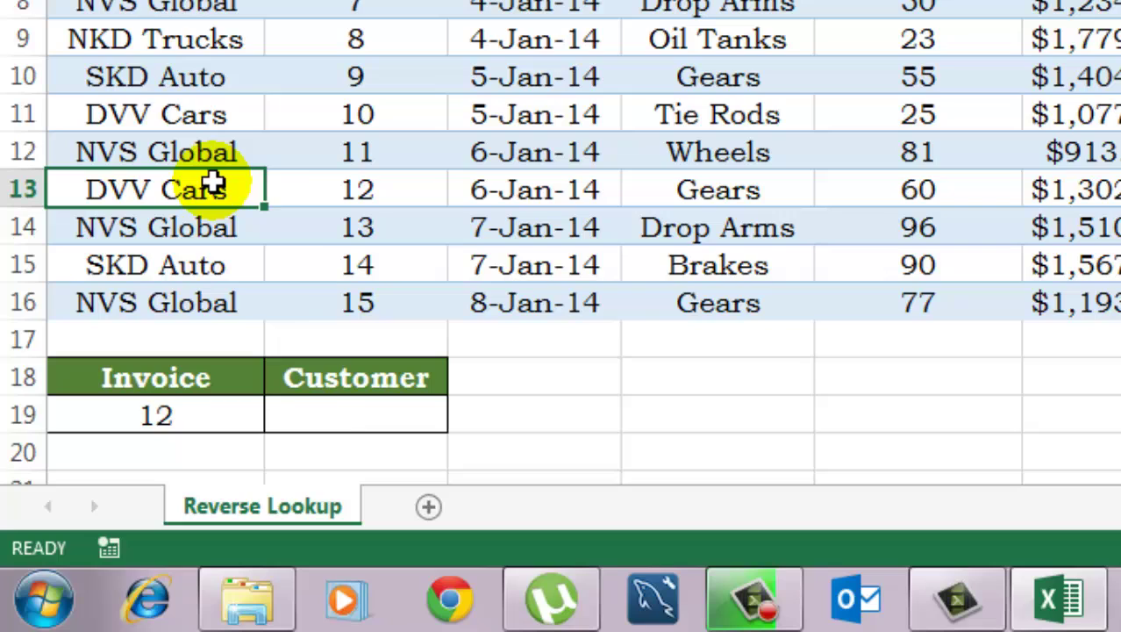
{"action": "left_click", "coordinate": [336, 413]}
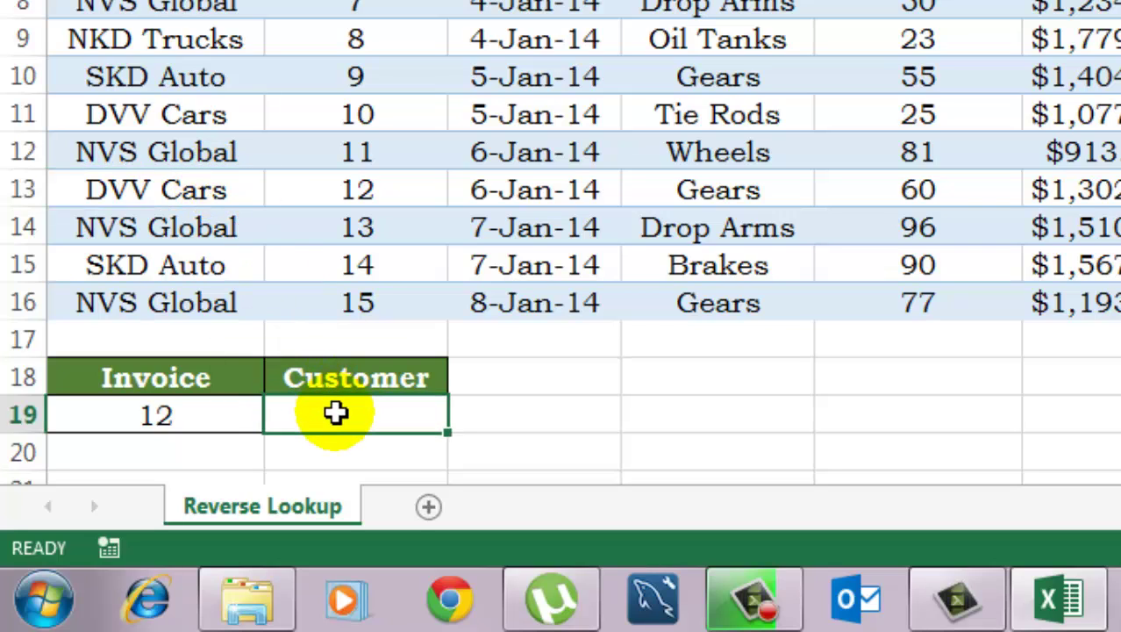
- Enter =VLOOKUP(A19,A1:B16,-2,0) in B19, which returns #N/A
{"action": "type", "text": "=VLOOKUP("}
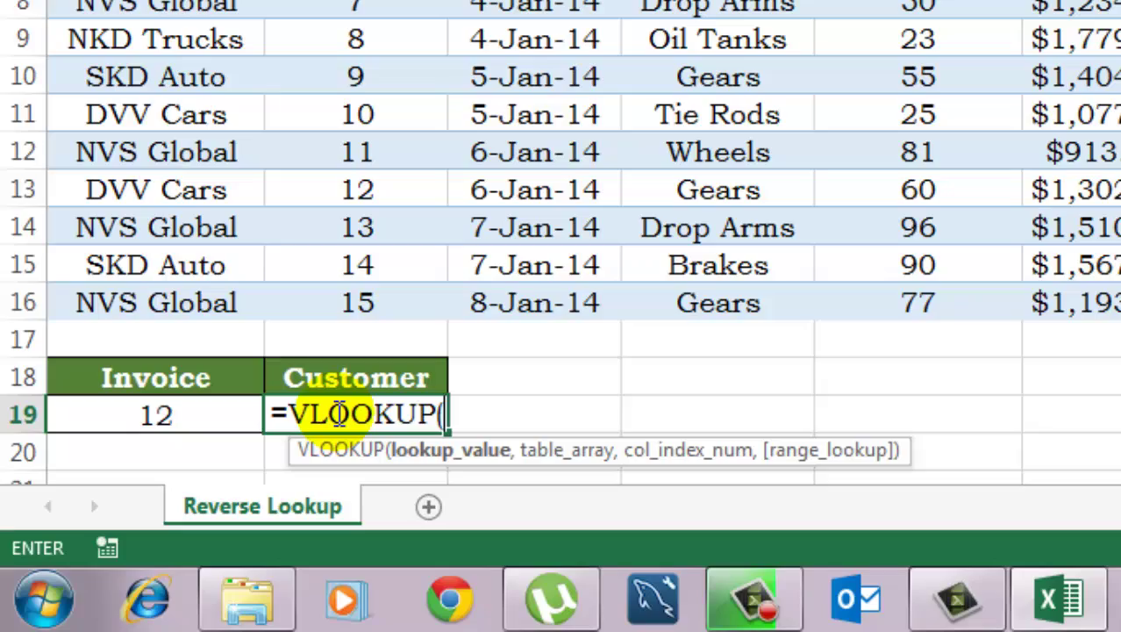
{"action": "left_click", "coordinate": [155, 413]}
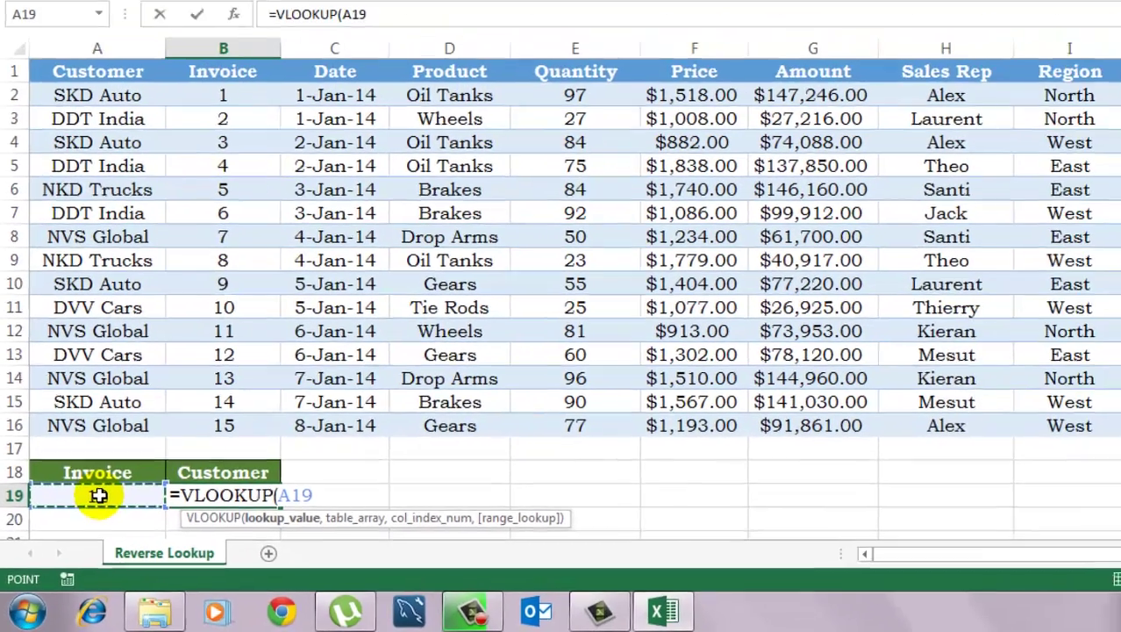
{"action": "type", "text": ","}
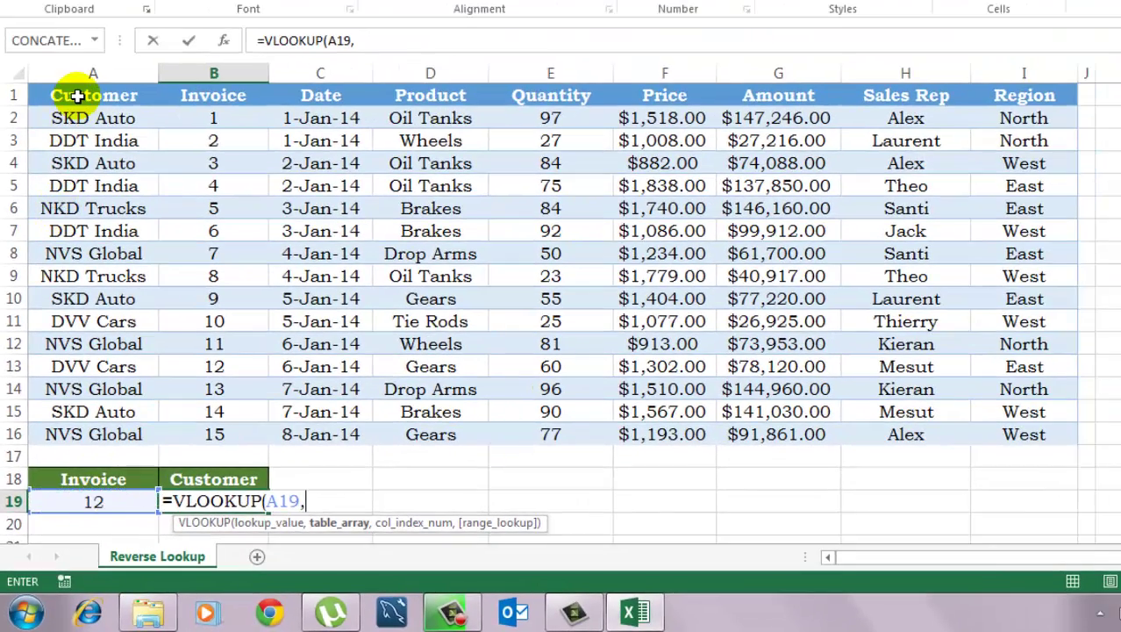
{"action": "left_click", "coordinate": [81, 73]}
{"action": "key", "text": "ctrl+shift+Down"}
{"action": "key", "text": "shift+Right"}
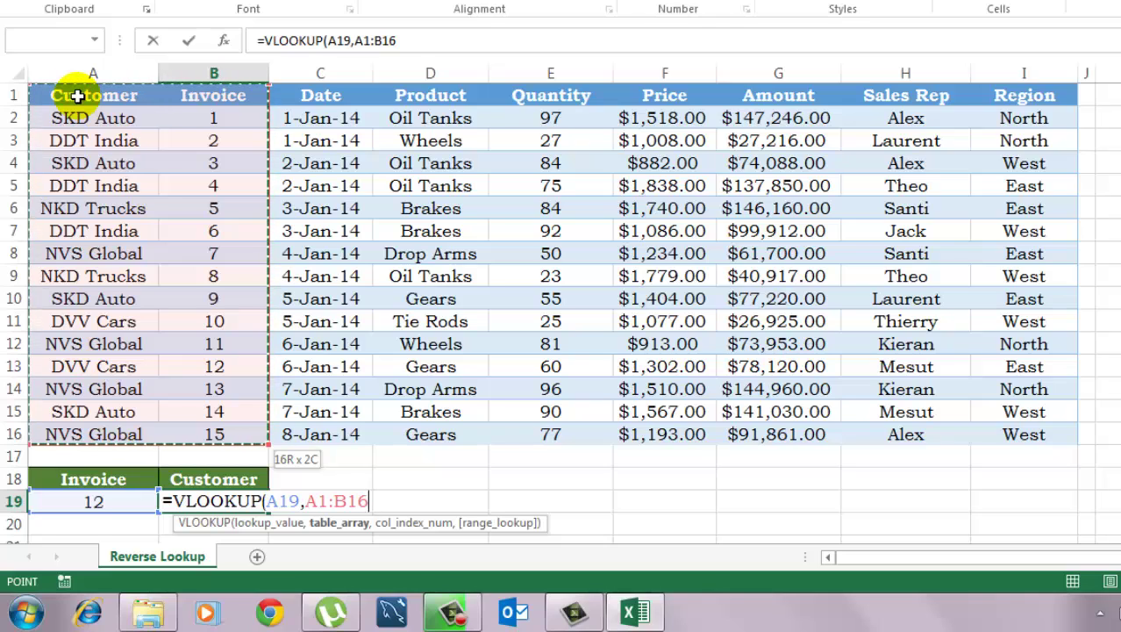
{"action": "type", "text": ","}
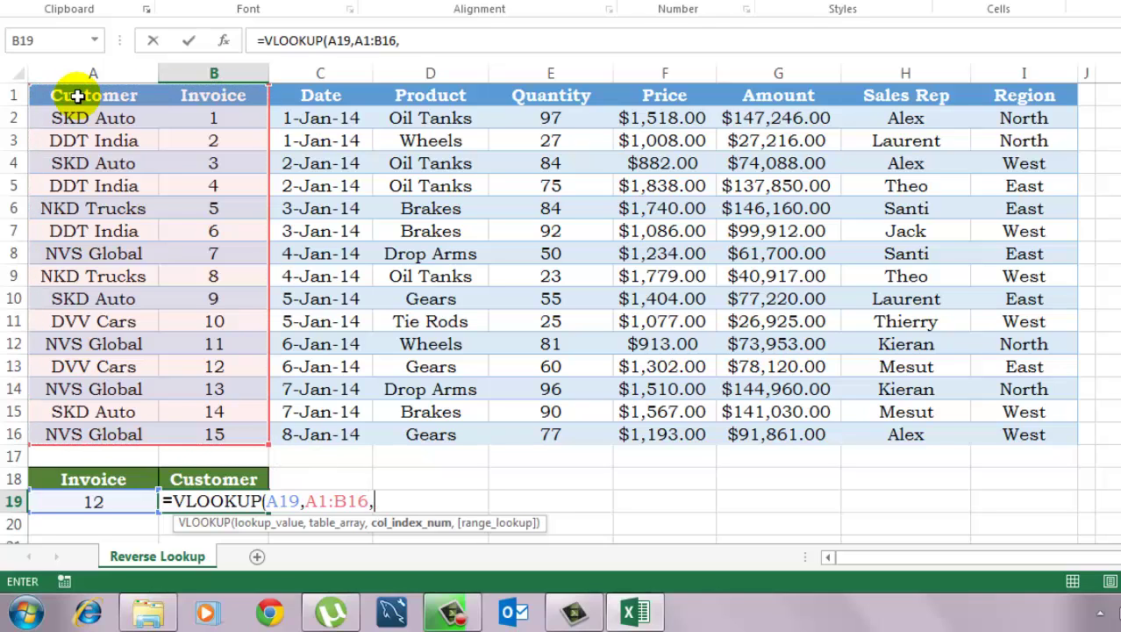
{"action": "type", "text": "-2,0)"}
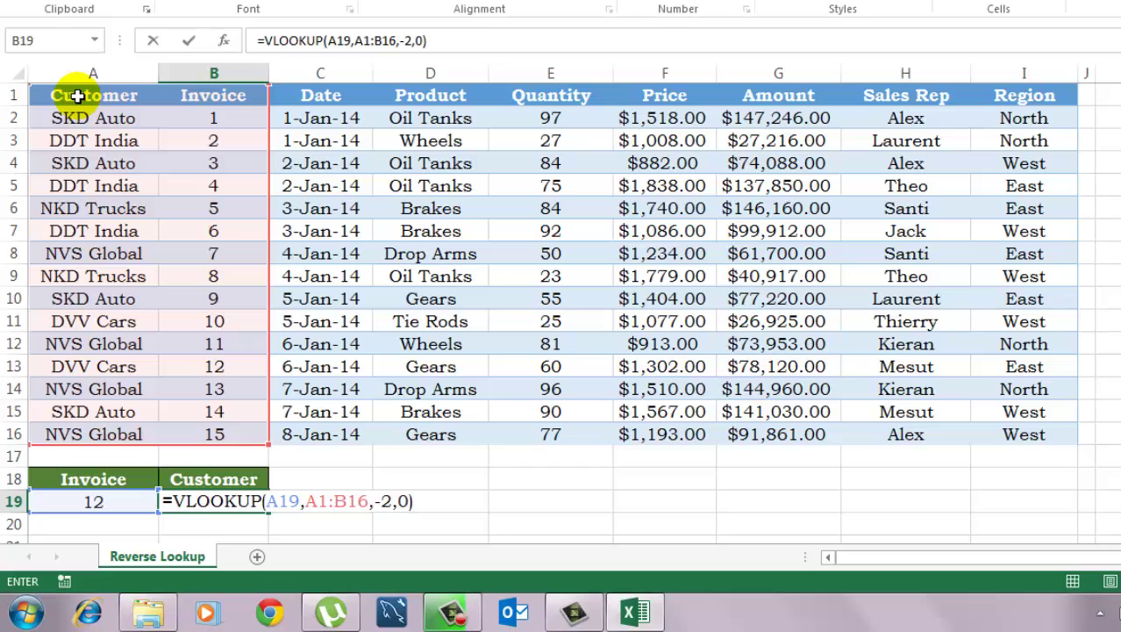
{"action": "key", "text": "ctrl+Return"}
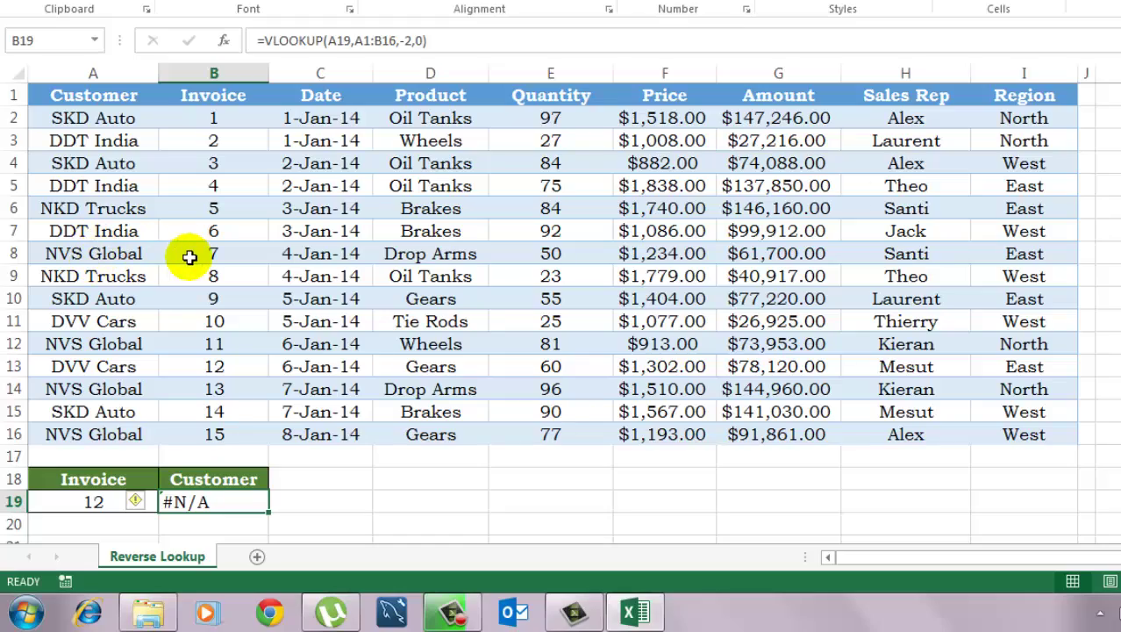
- Evaluate B19's A1:B16 argument with F9 into its literal values and expand the formula bar
{"action": "left_click", "coordinate": [369, 41]}
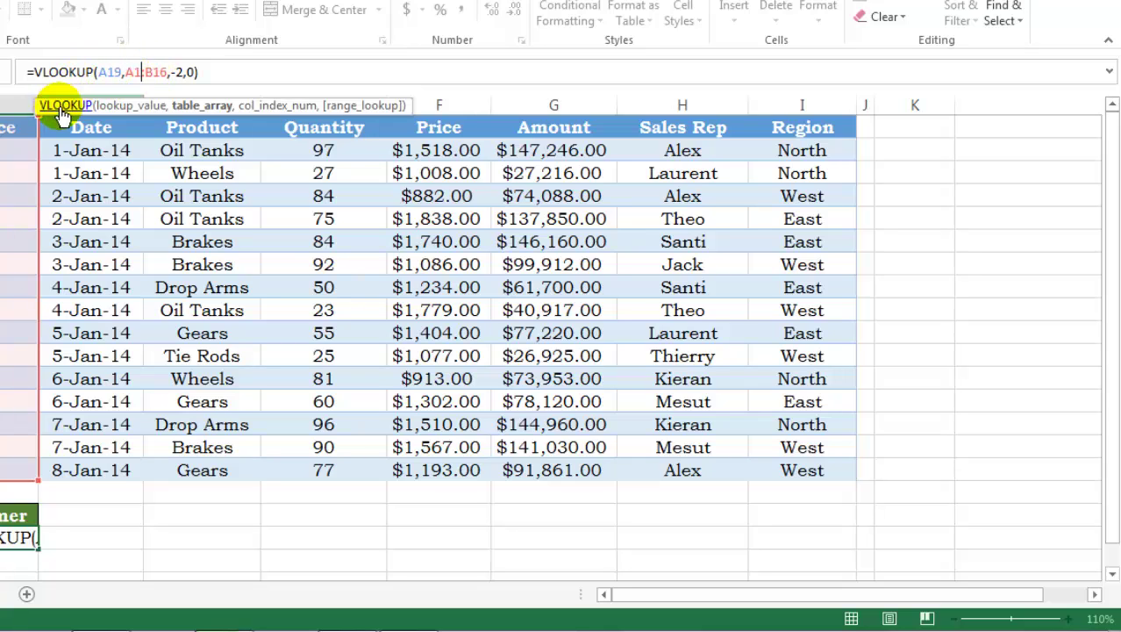
{"action": "left_click", "coordinate": [209, 113]}
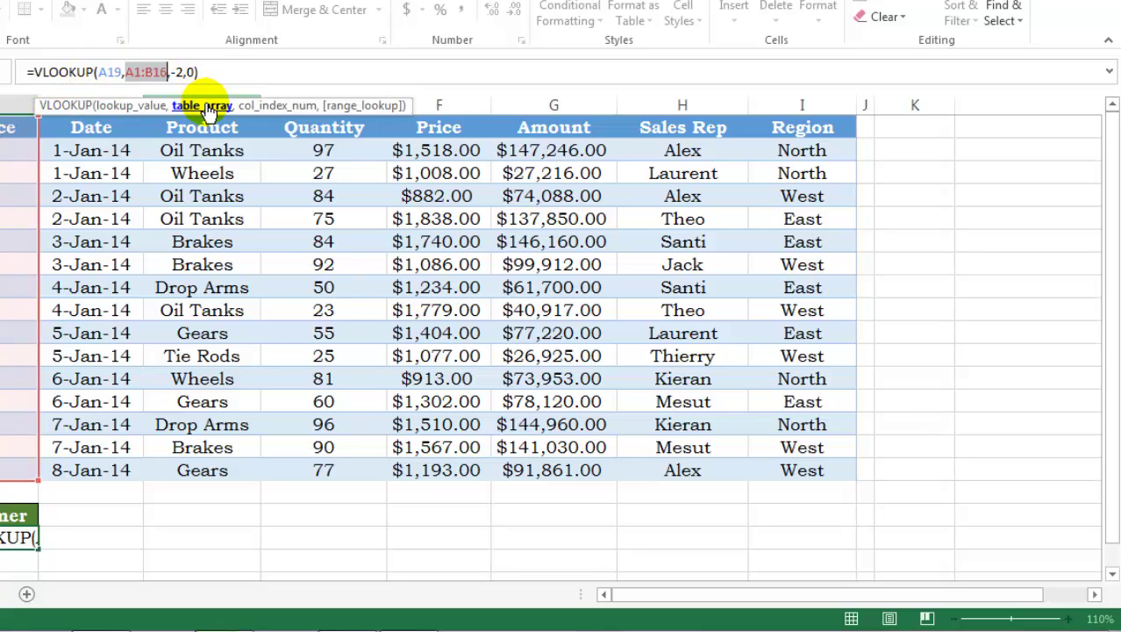
{"action": "key", "text": "F9"}
{"action": "left_click", "coordinate": [1110, 71]}
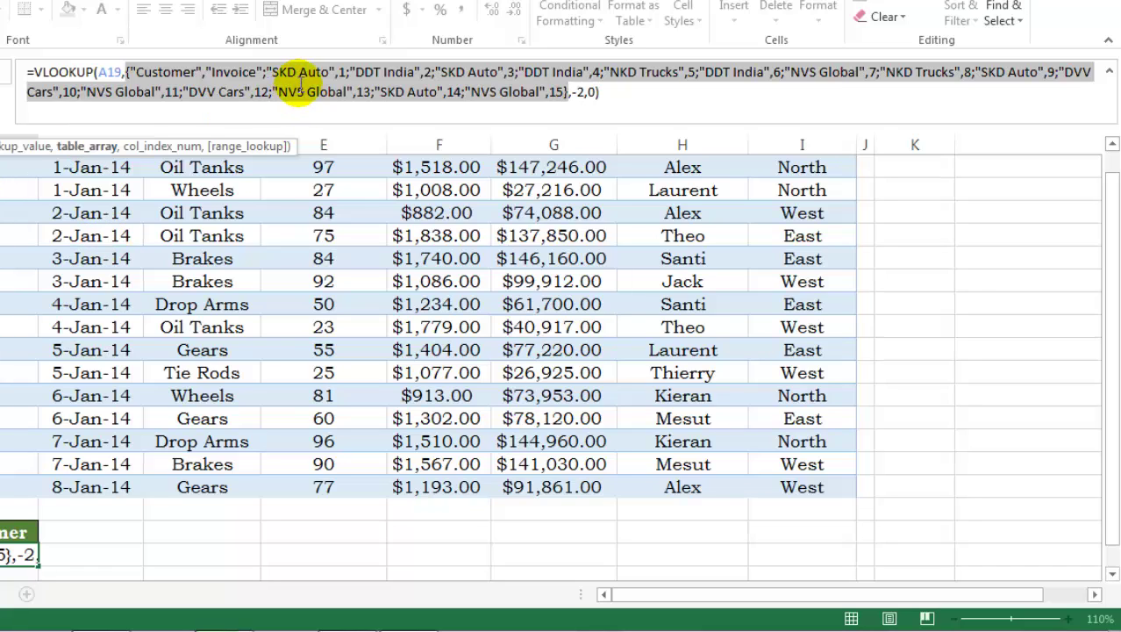
- Scroll through the evaluated customer-and-invoice array constant in the formula bar
{"action": "scroll", "coordinate": [485, 189], "scroll_direction": "up", "scroll_amount": 1}
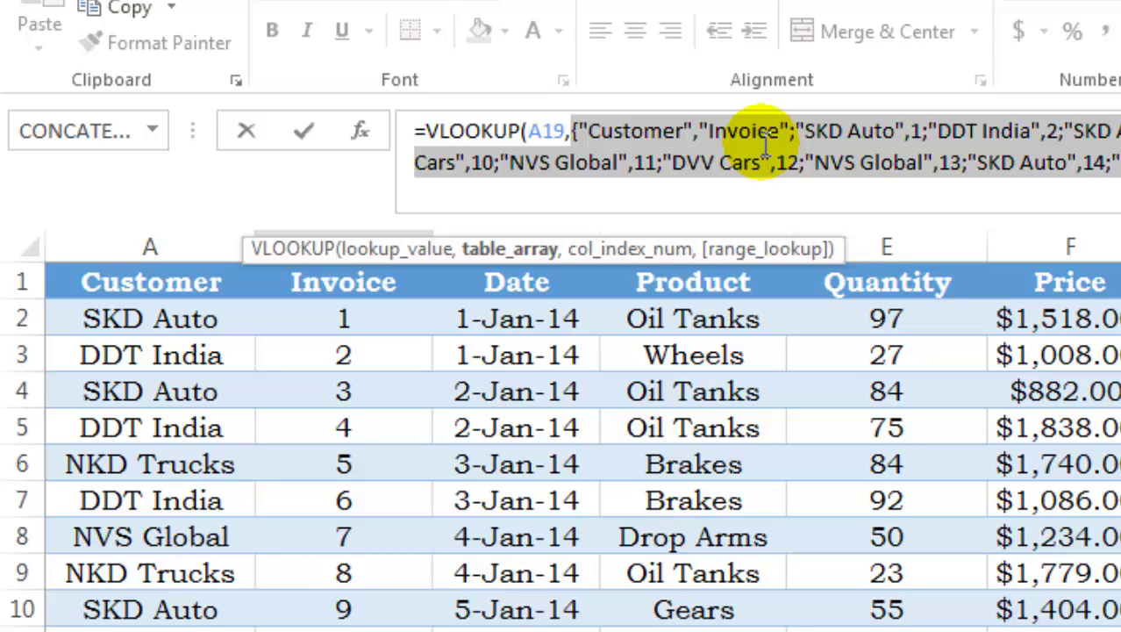
- Cancel the evaluation, clear B19, and collapse the formula bar back to one line
{"action": "key", "text": "Escape"}
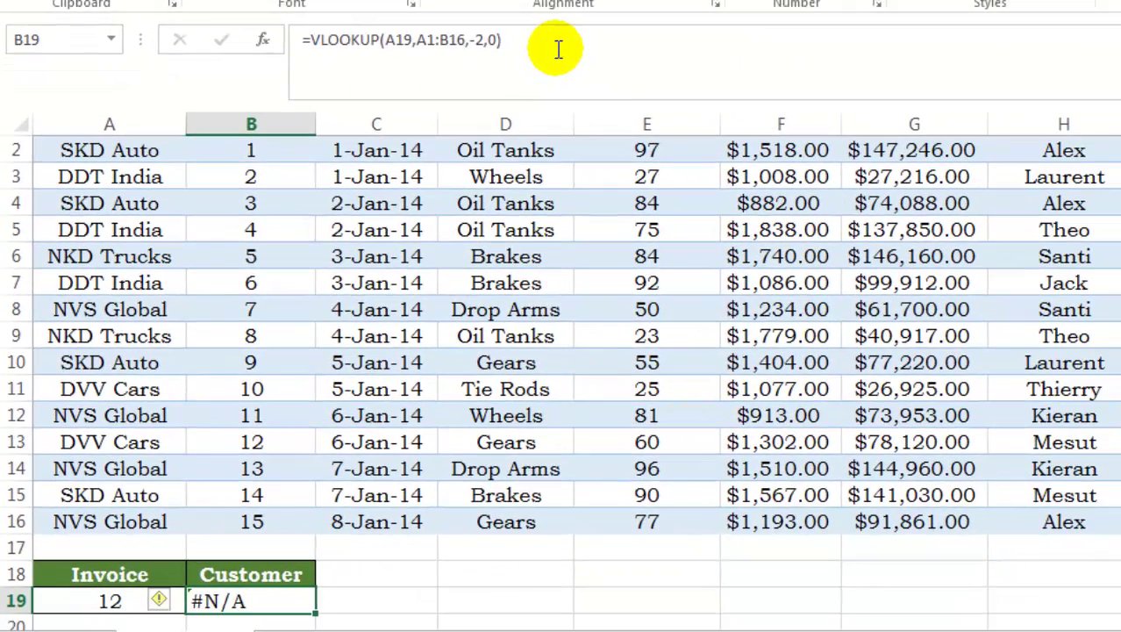
{"action": "key", "text": "Delete"}
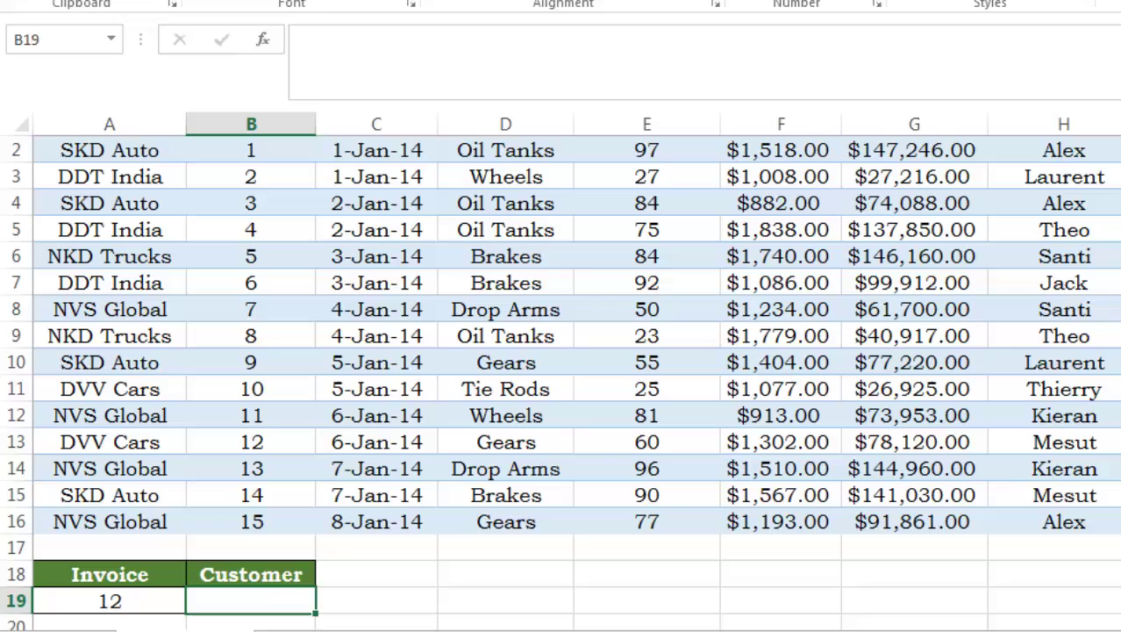
{"action": "scroll", "coordinate": [818, 493], "scroll_direction": "down", "scroll_amount": 1}
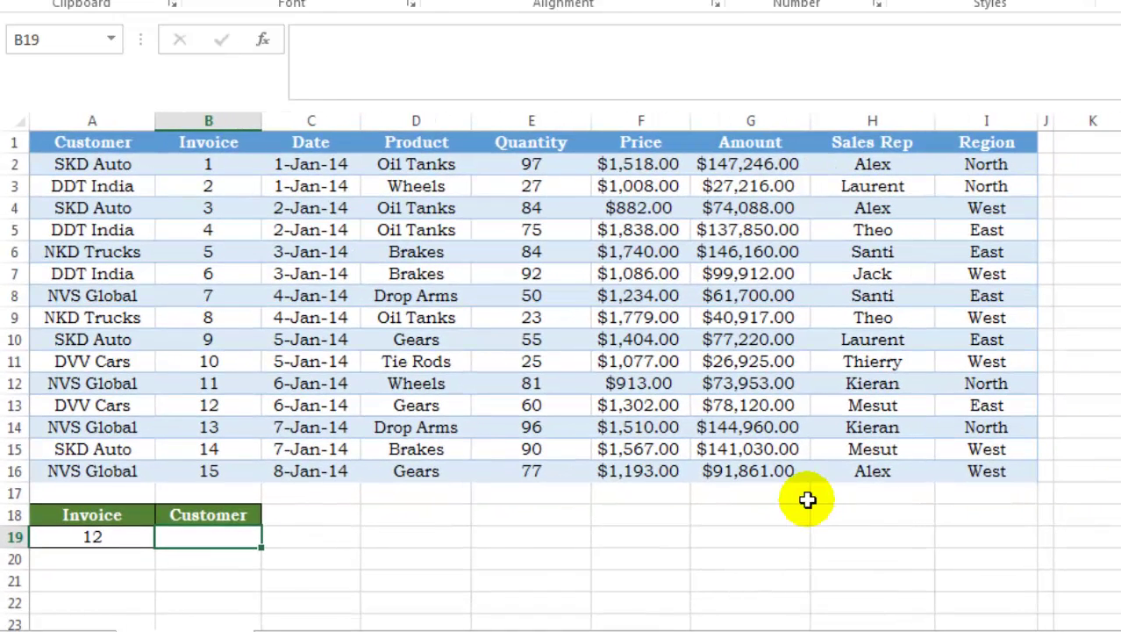
{"action": "key", "text": "ctrl+shift+u"}
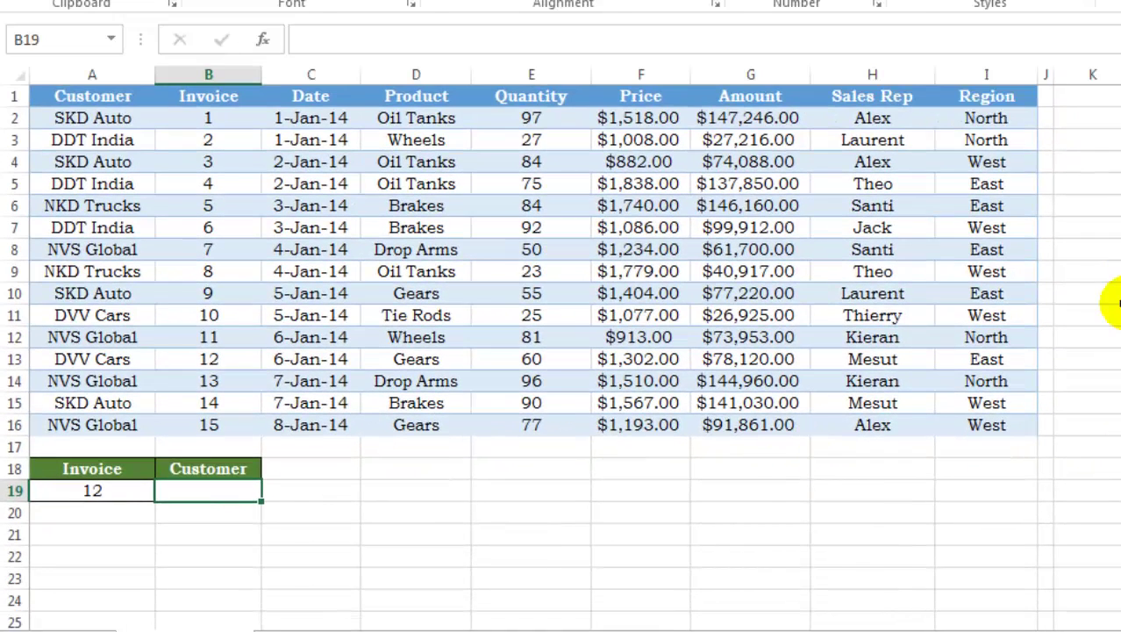
- Enter =CHOOSE({1,2},B2:B16,A2:A16) in B19, which shows #VALUE!
{"action": "type", "text": "=cho"}
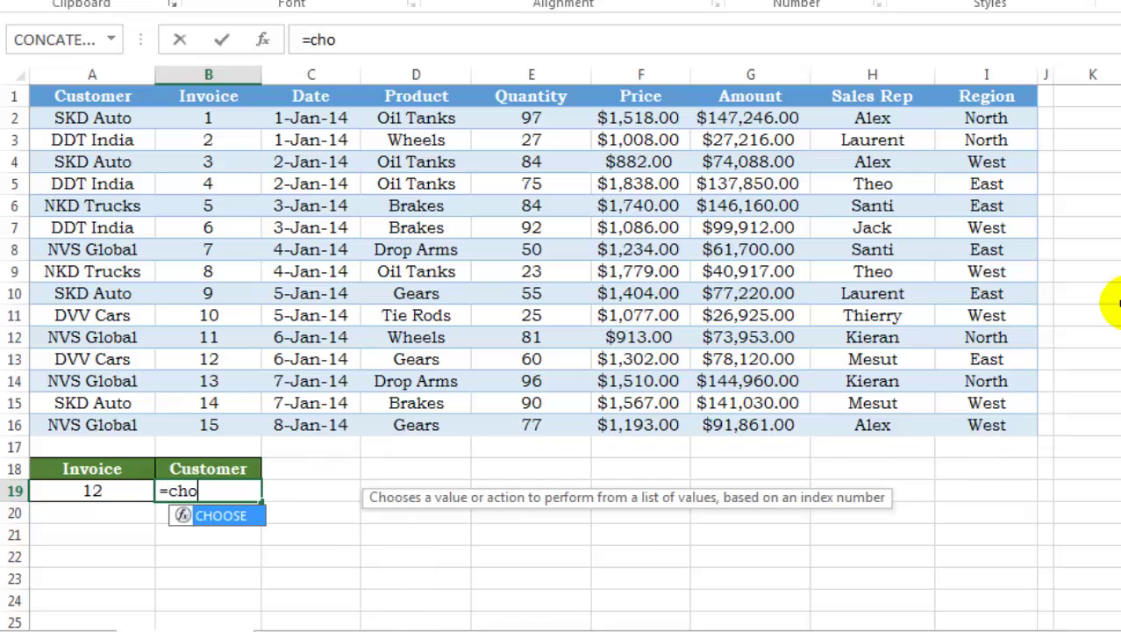
{"action": "key", "text": "Tab"}
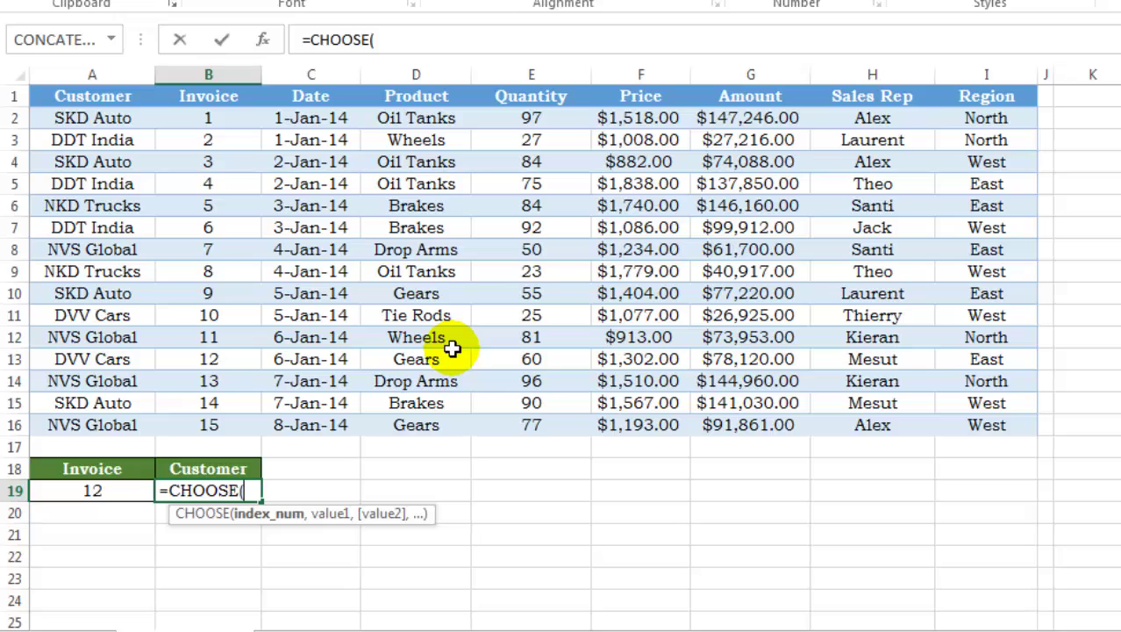
{"action": "type", "text": "{1,2"}
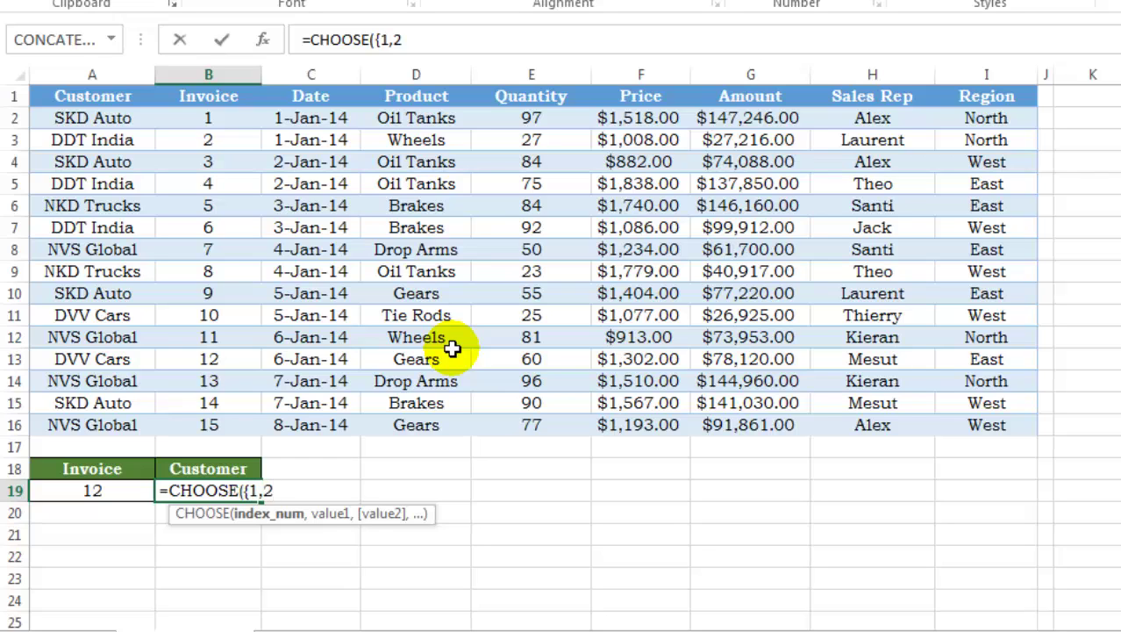
{"action": "type", "text": "}"}
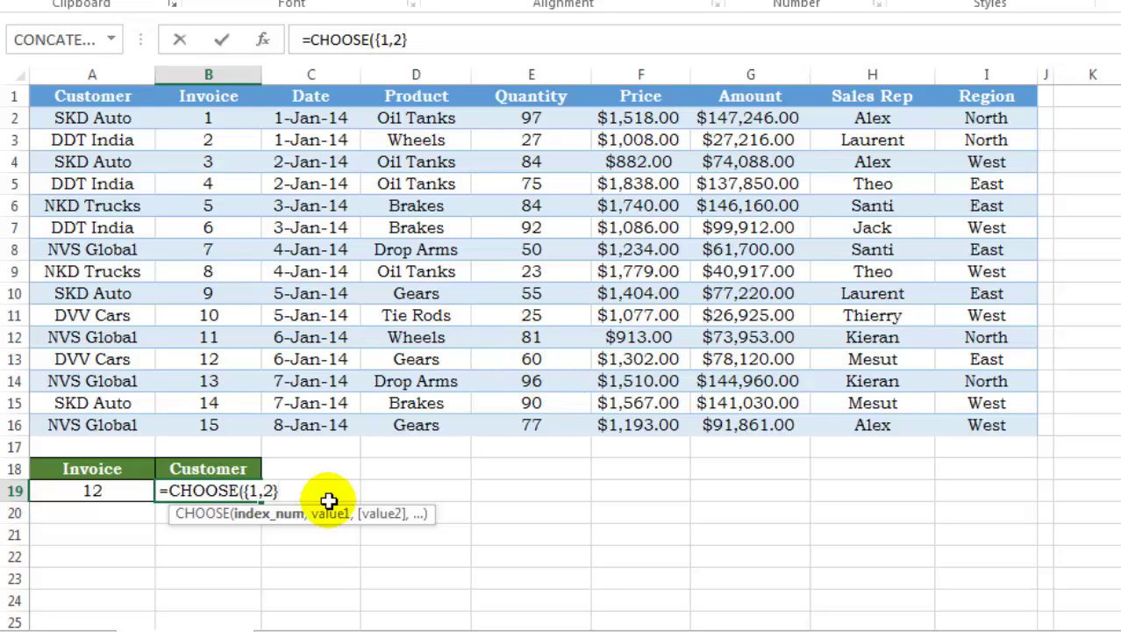
{"action": "type", "text": ","}
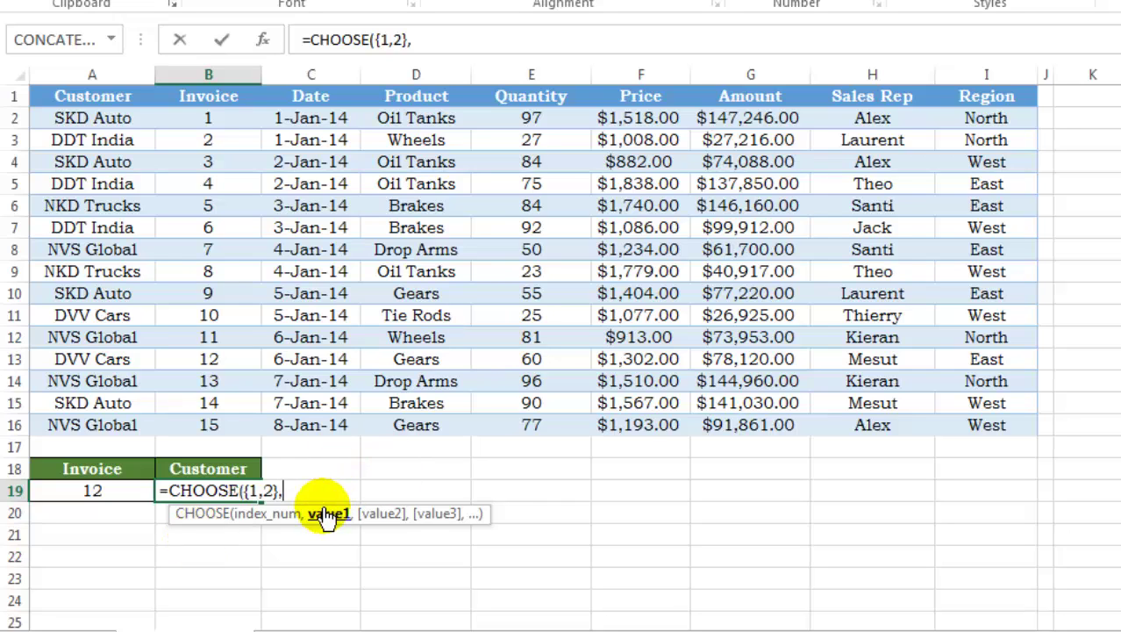
{"action": "left_click", "coordinate": [212, 125]}
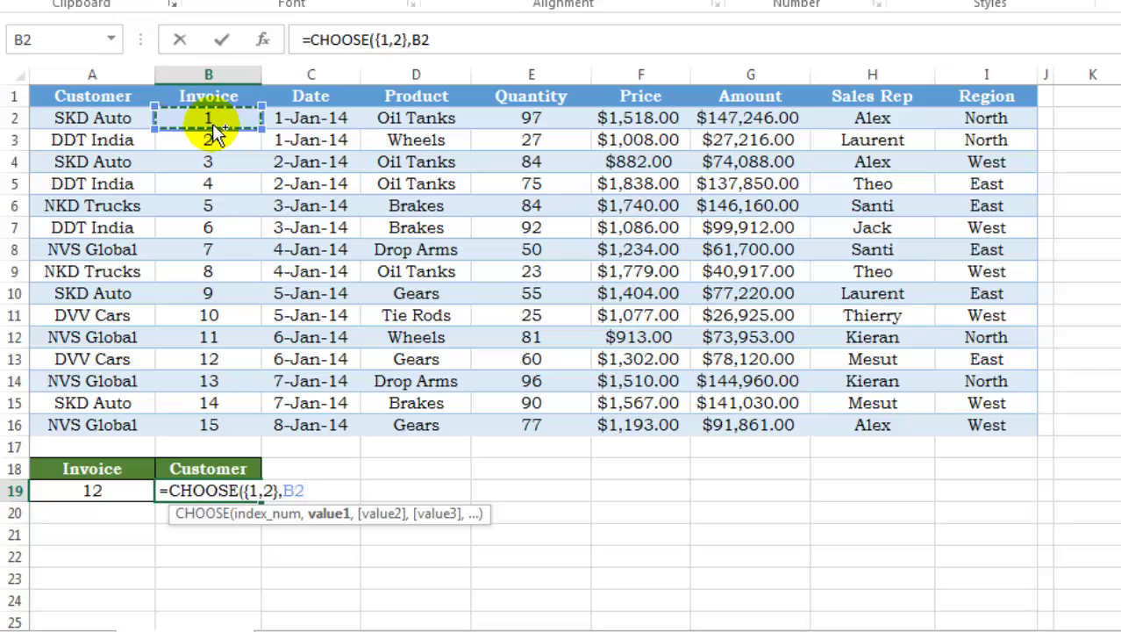
{"action": "key", "text": "ctrl+shift+Down"}
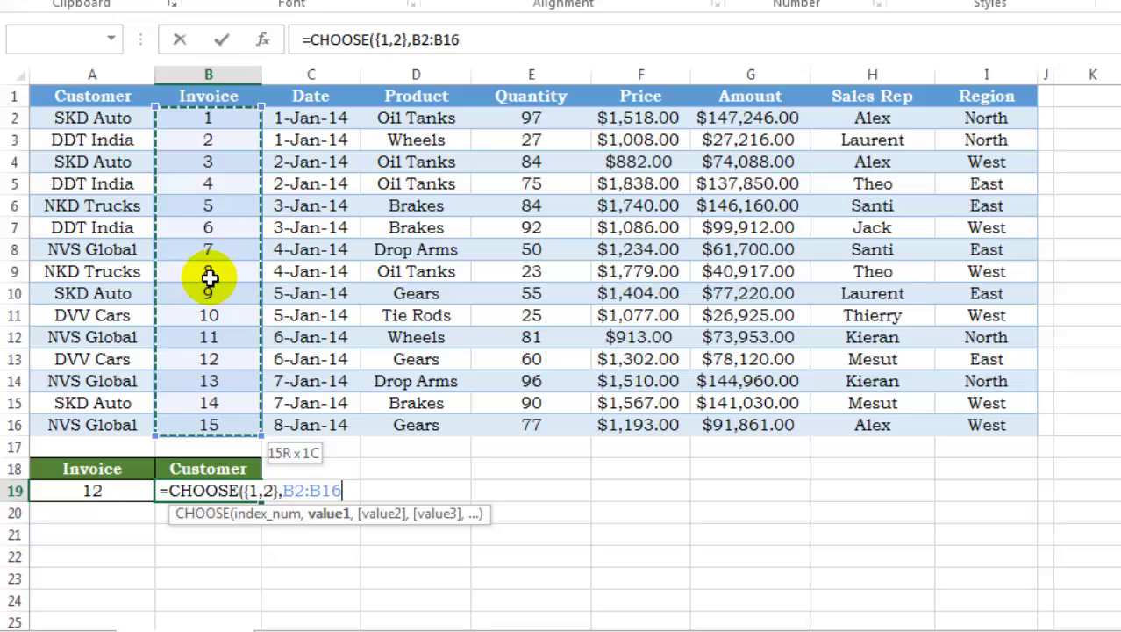
{"action": "left_click_drag", "start_coordinate": [208, 277], "coordinate": [208, 277]}
{"action": "type", "text": ","}
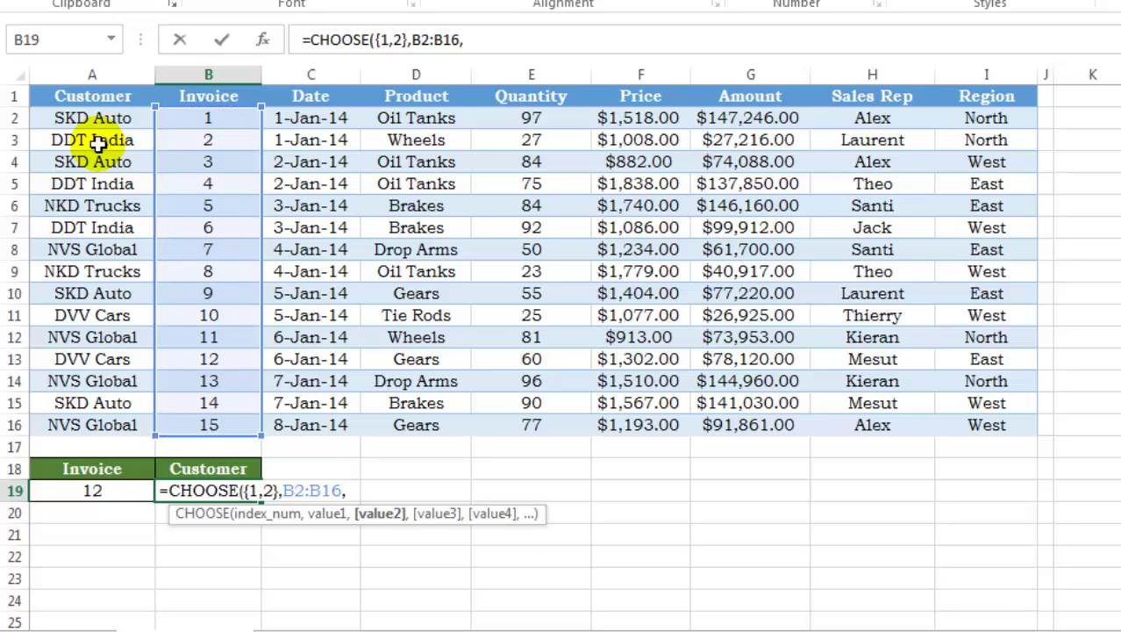
{"action": "left_click", "coordinate": [92, 119]}
{"action": "key", "text": "ctrl+shift+Down"}
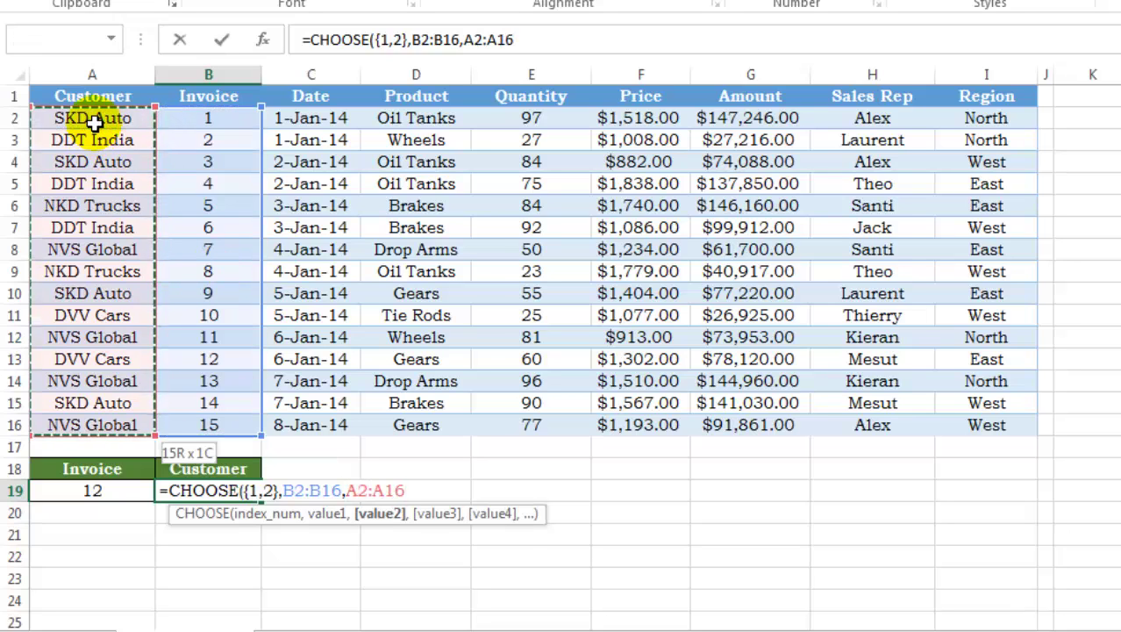
{"action": "type", "text": ")"}
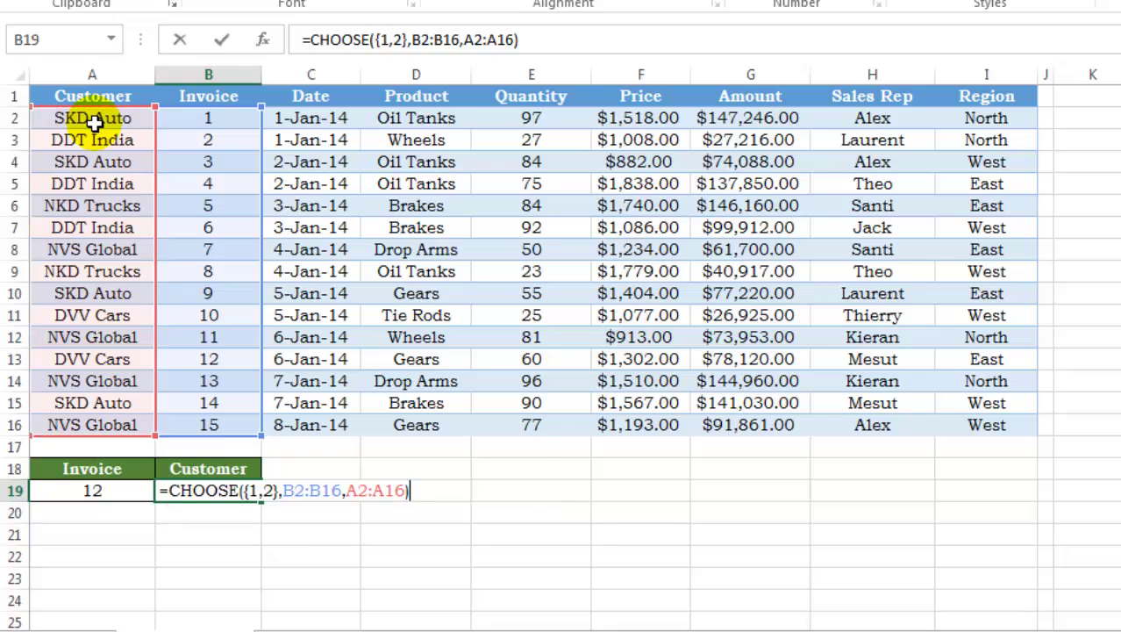
{"action": "key", "text": "Return"}
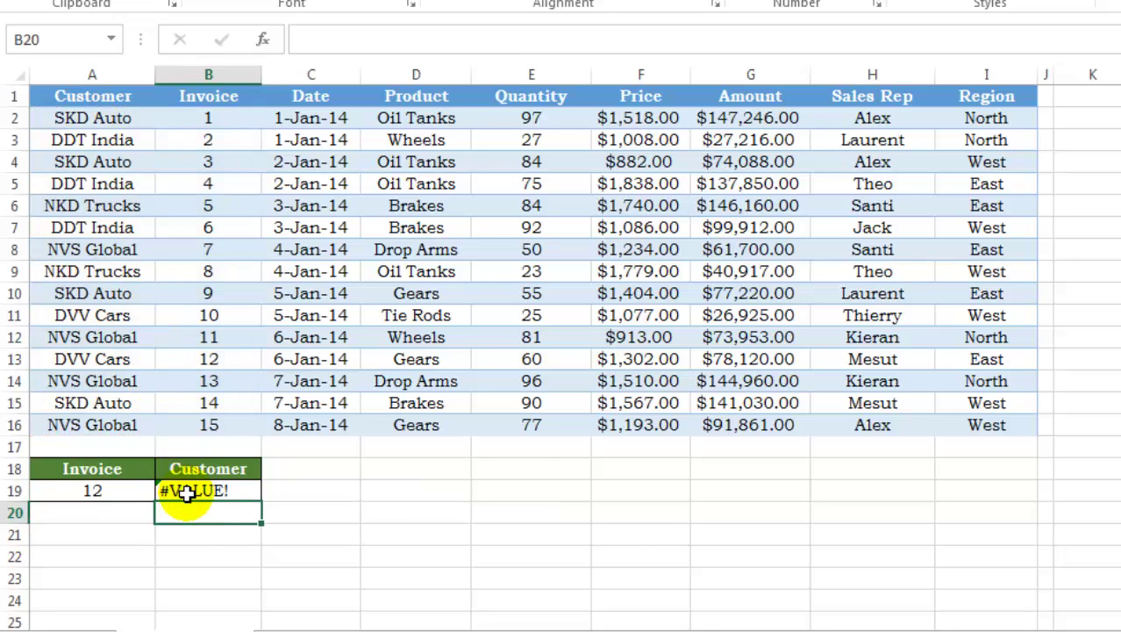
{"action": "left_click", "coordinate": [187, 493]}
{"action": "left_click", "coordinate": [382, 44]}
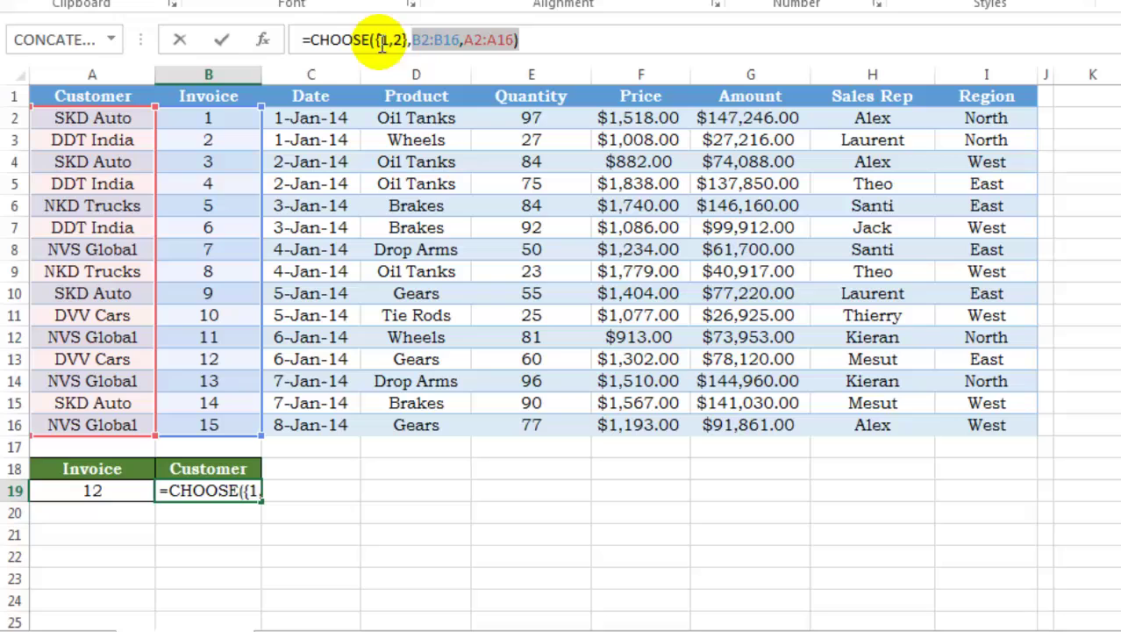
{"action": "left_click_drag", "start_coordinate": [381, 44], "coordinate": [299, 39]}
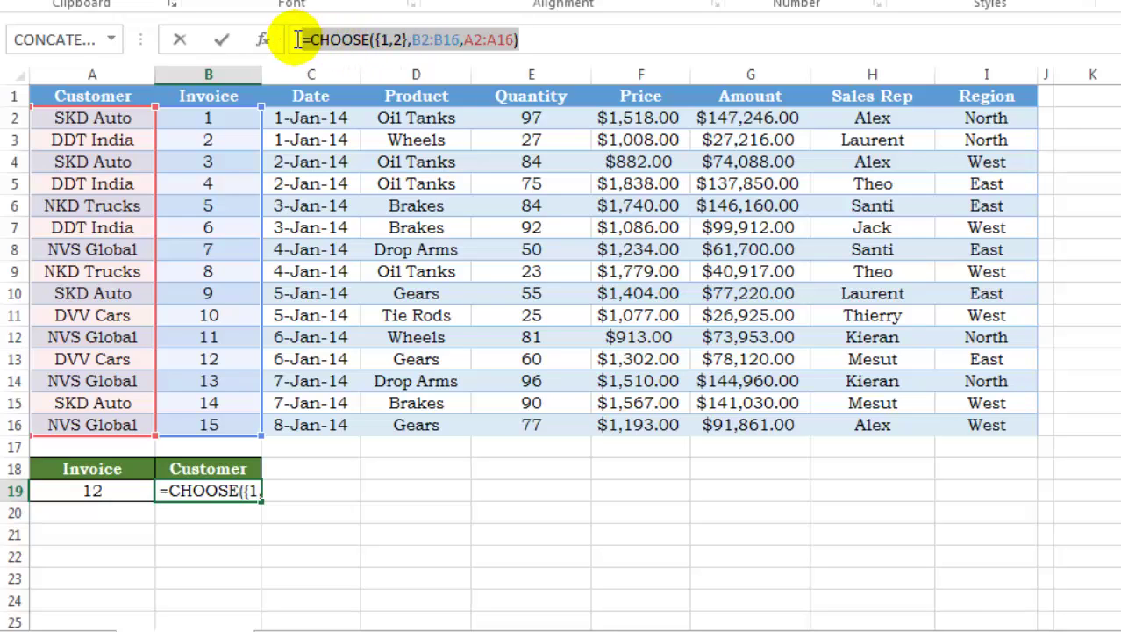
{"action": "key", "text": "F9"}
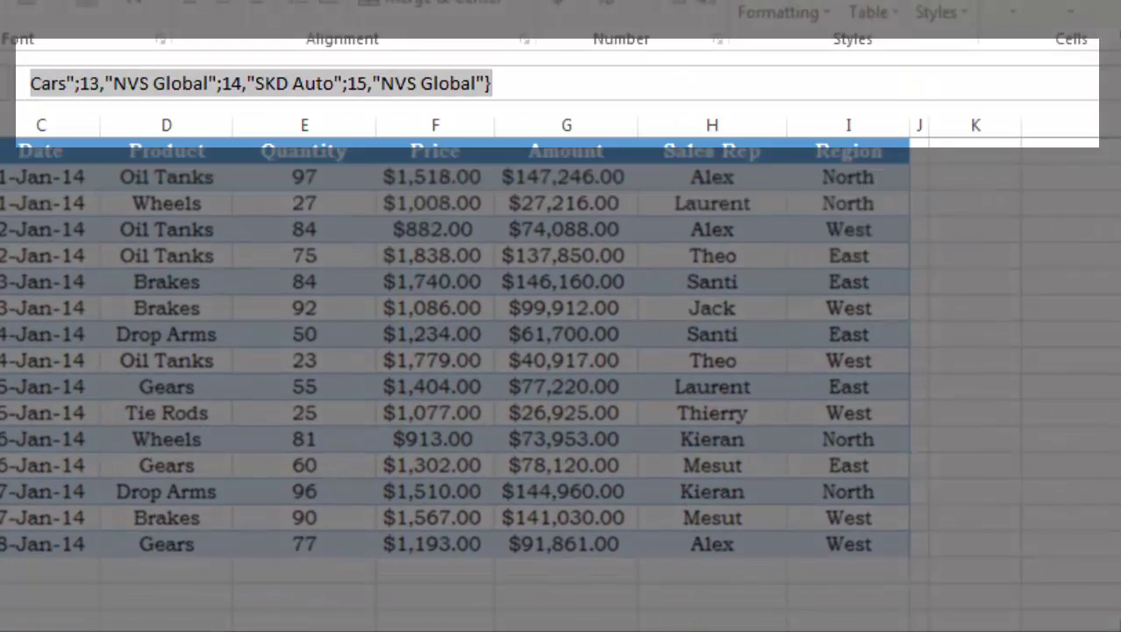
{"action": "key", "text": "ctrl+shift+u"}
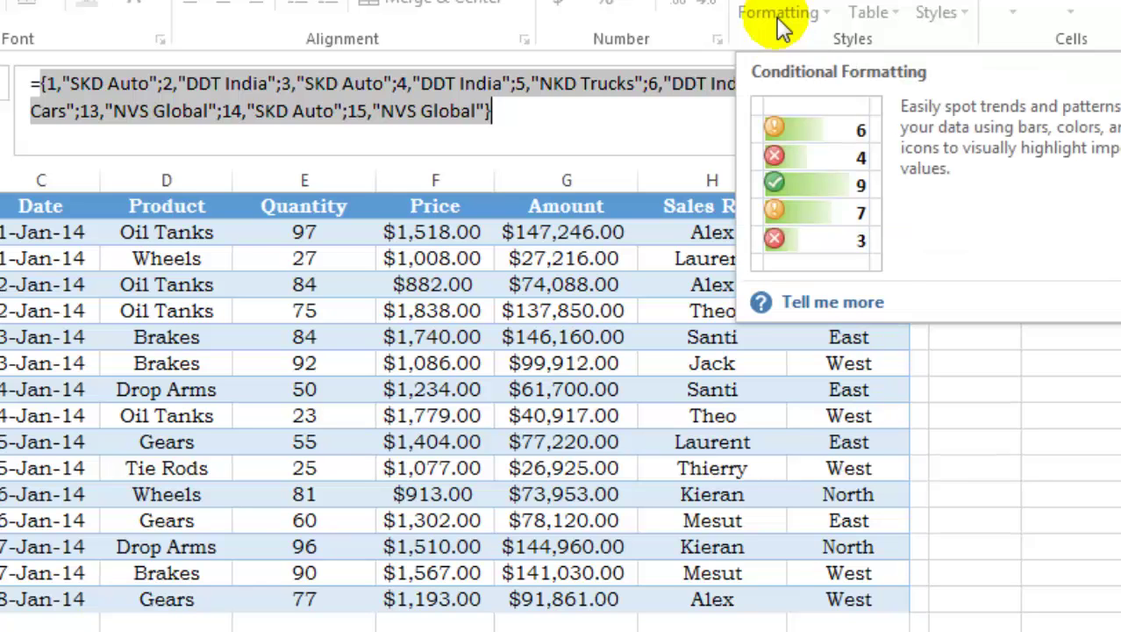
{"action": "key", "text": "ctrl+z"}
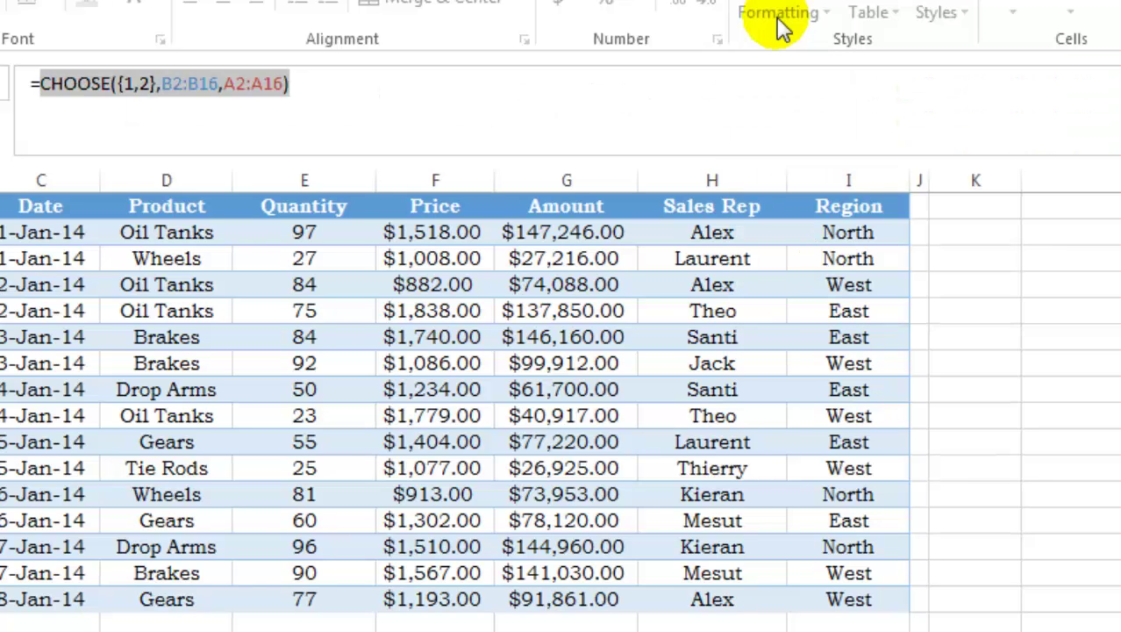
{"action": "key", "text": "Escape"}
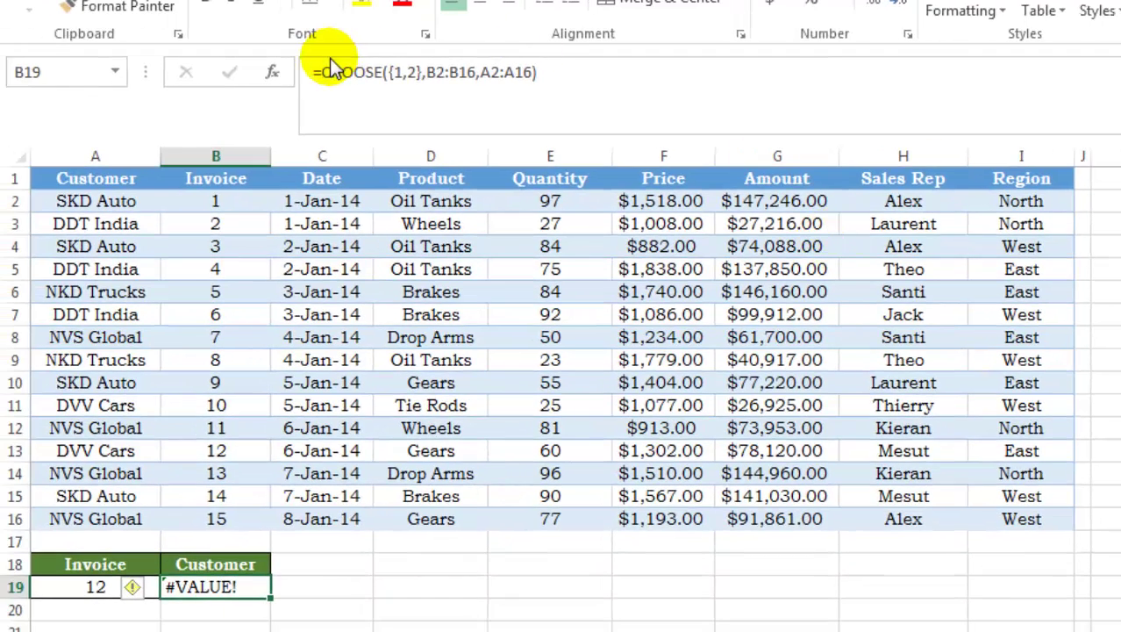
- Wrap B19's CHOOSE in VLOOKUP(A19,…,2,0) so it returns DVV Cars for invoice 12
{"action": "left_click", "coordinate": [319, 71]}
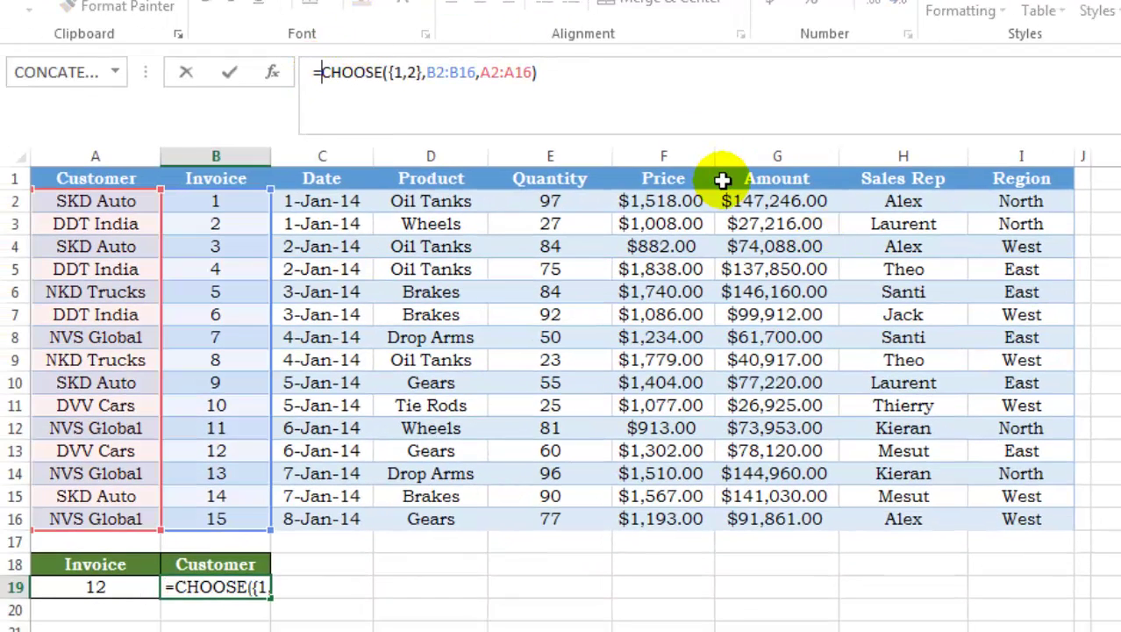
{"action": "type", "text": "VLOOKUP("}
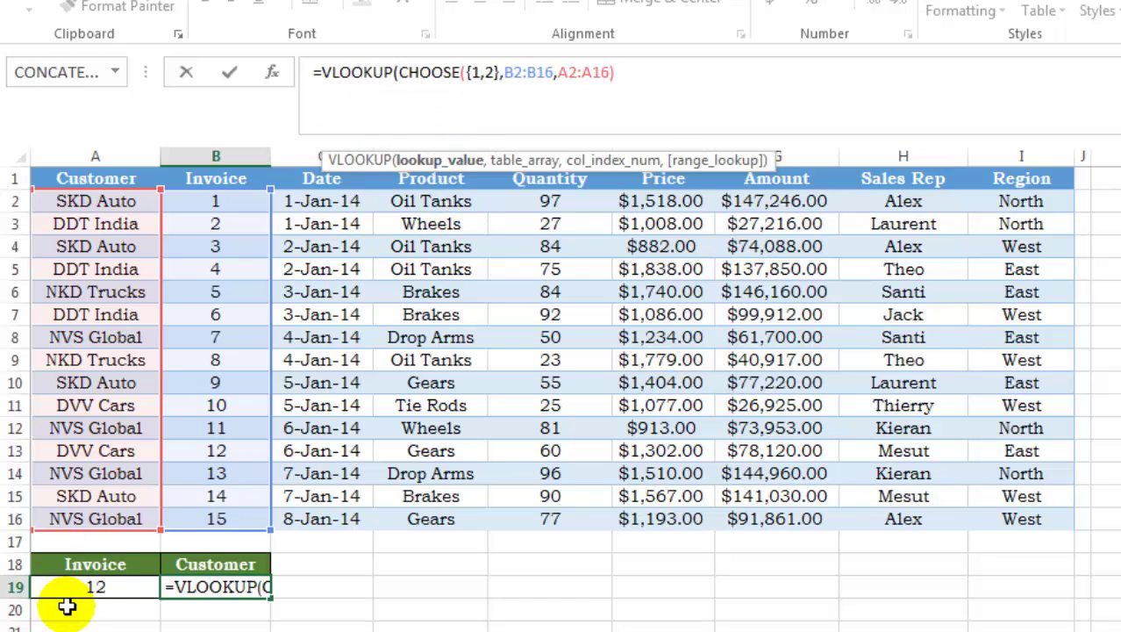
{"action": "left_click", "coordinate": [88, 589]}
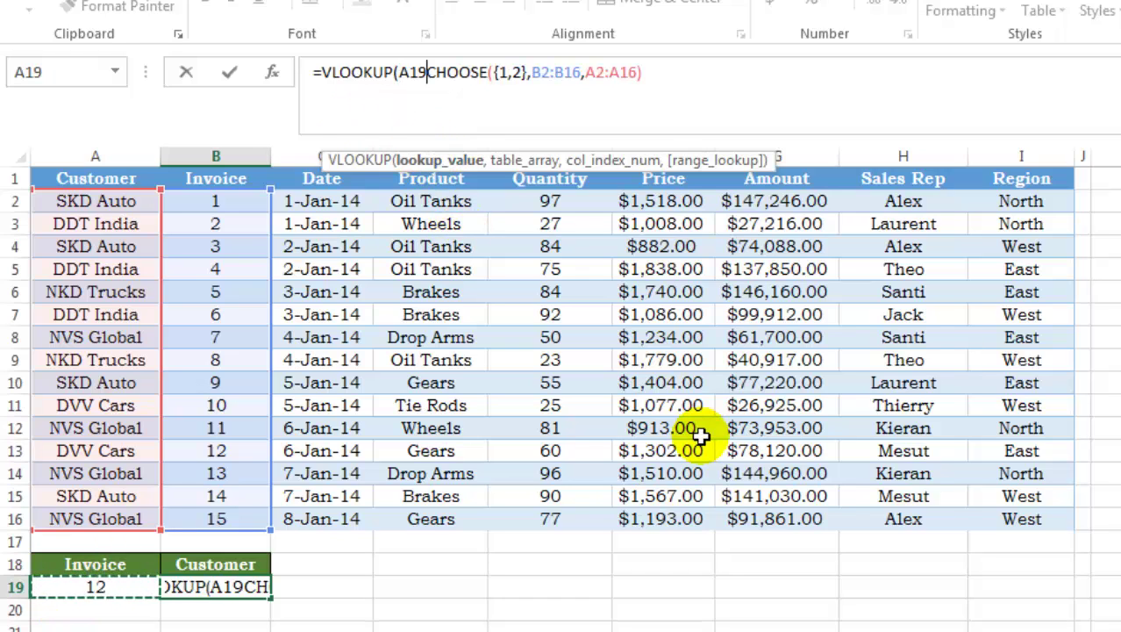
{"action": "type", "text": ","}
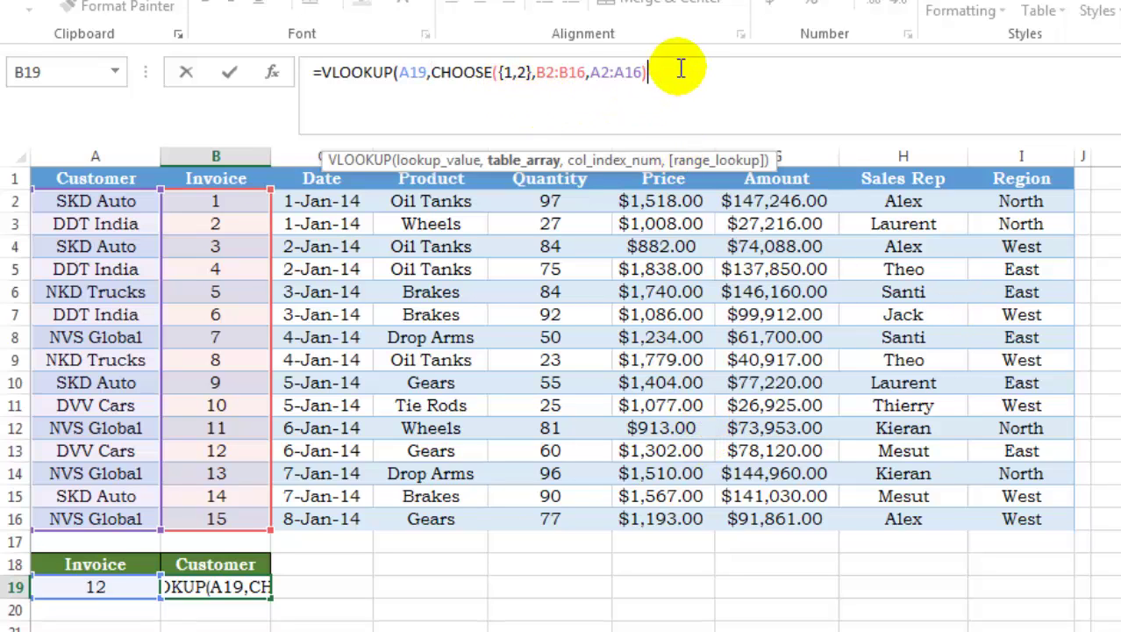
{"action": "type", "text": ","}
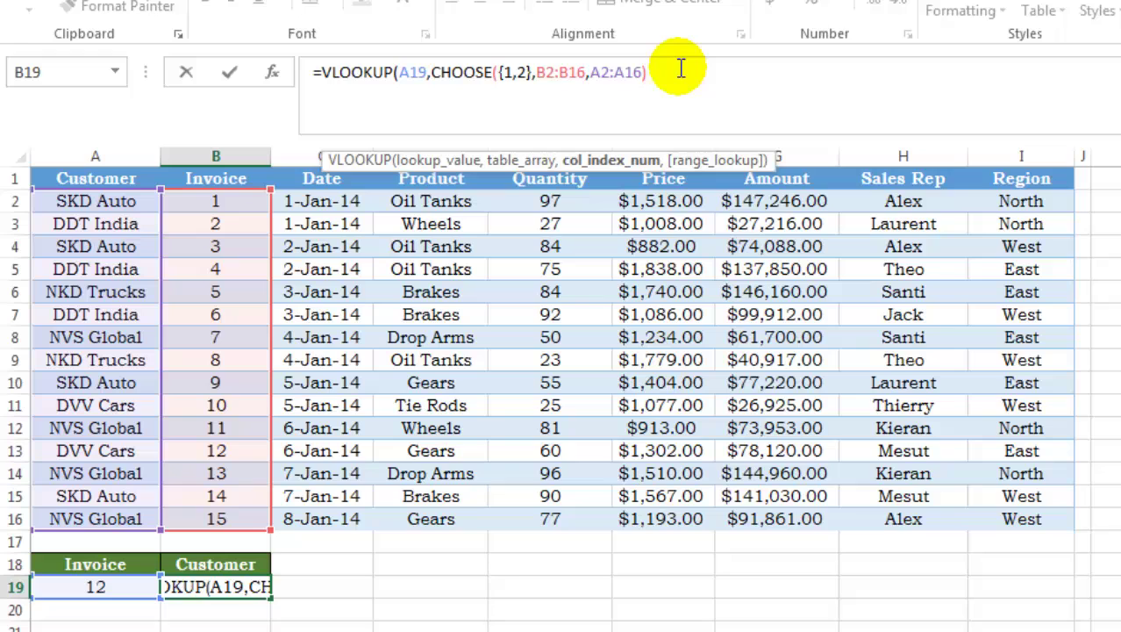
{"action": "type", "text": "2,0"}
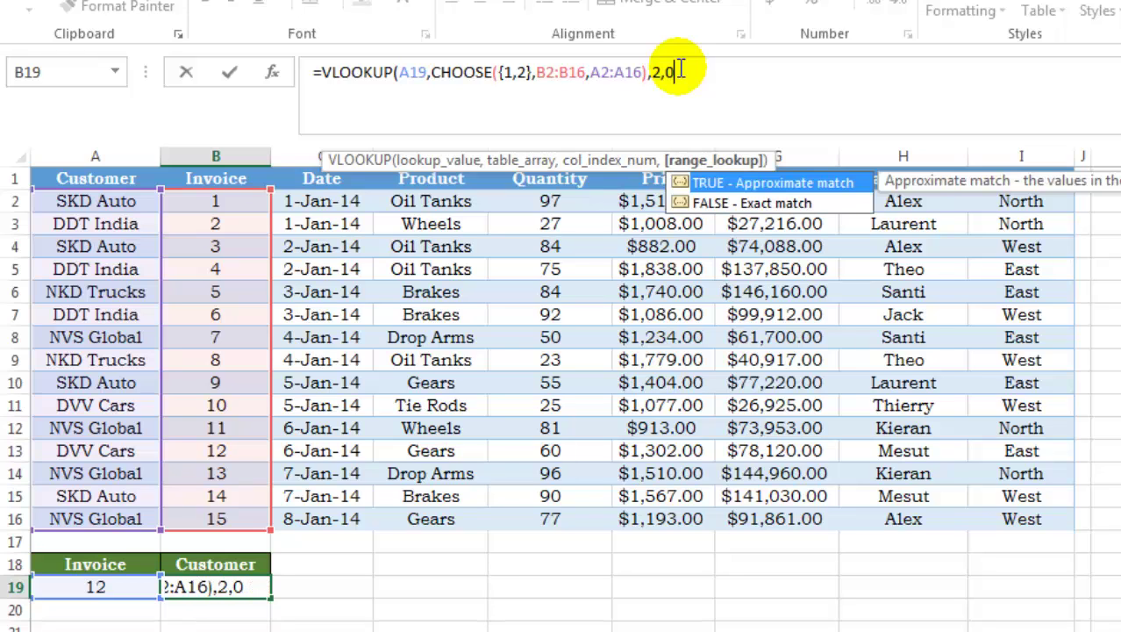
{"action": "type", "text": ")"}
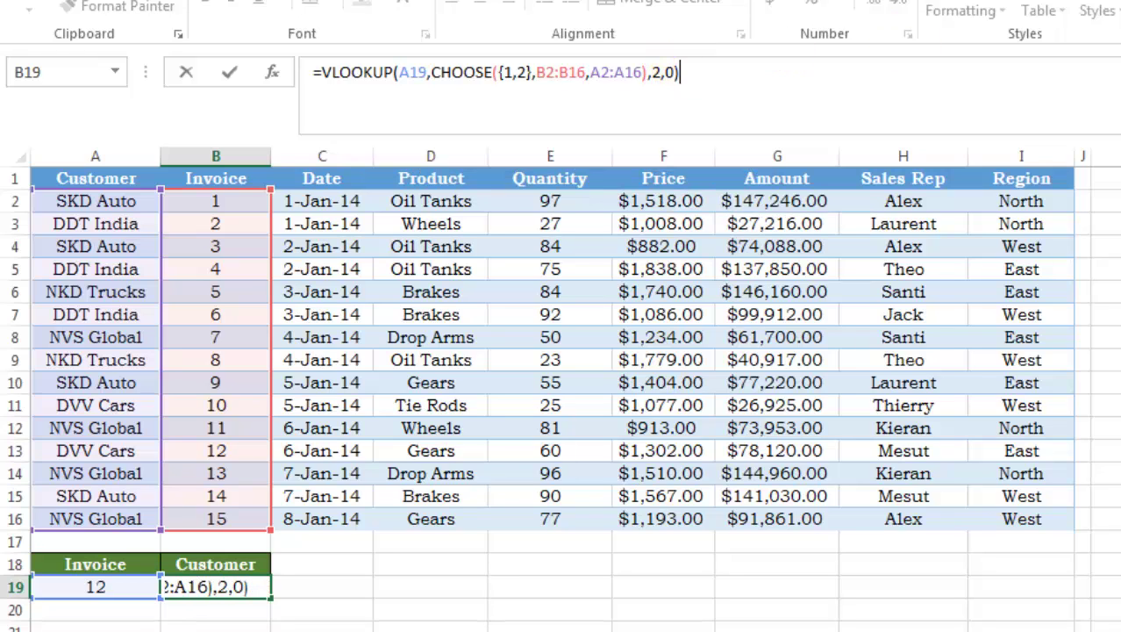
{"action": "key", "text": "Return"}
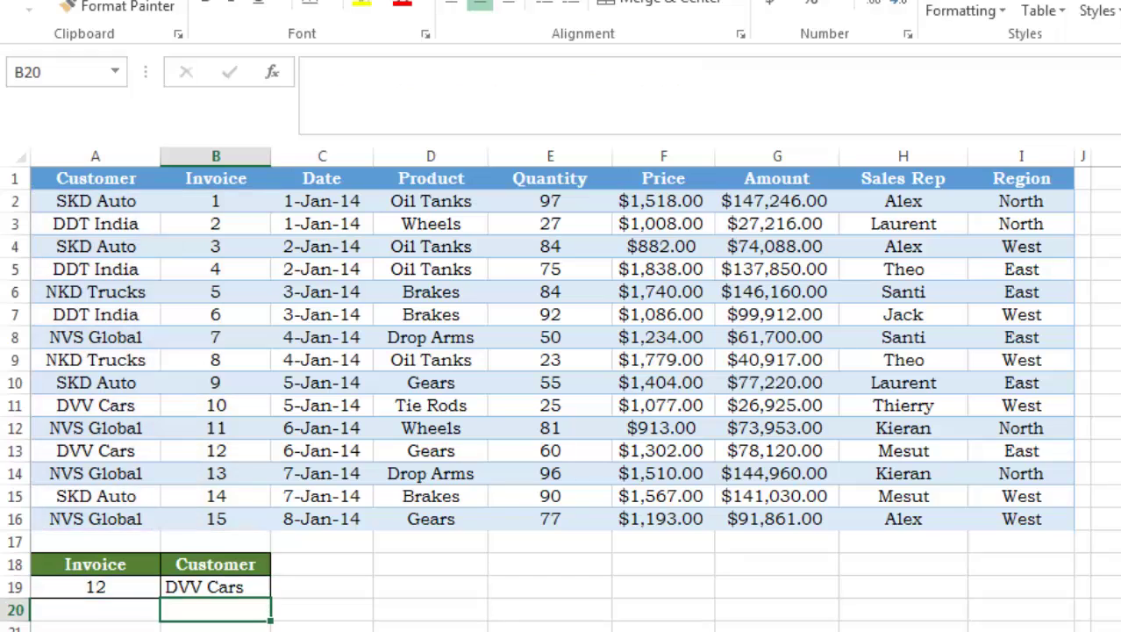
- Pick invoice 8 from A19's dropdown list
{"action": "scroll", "coordinate": [559, 358], "scroll_direction": "down", "scroll_amount": 1}
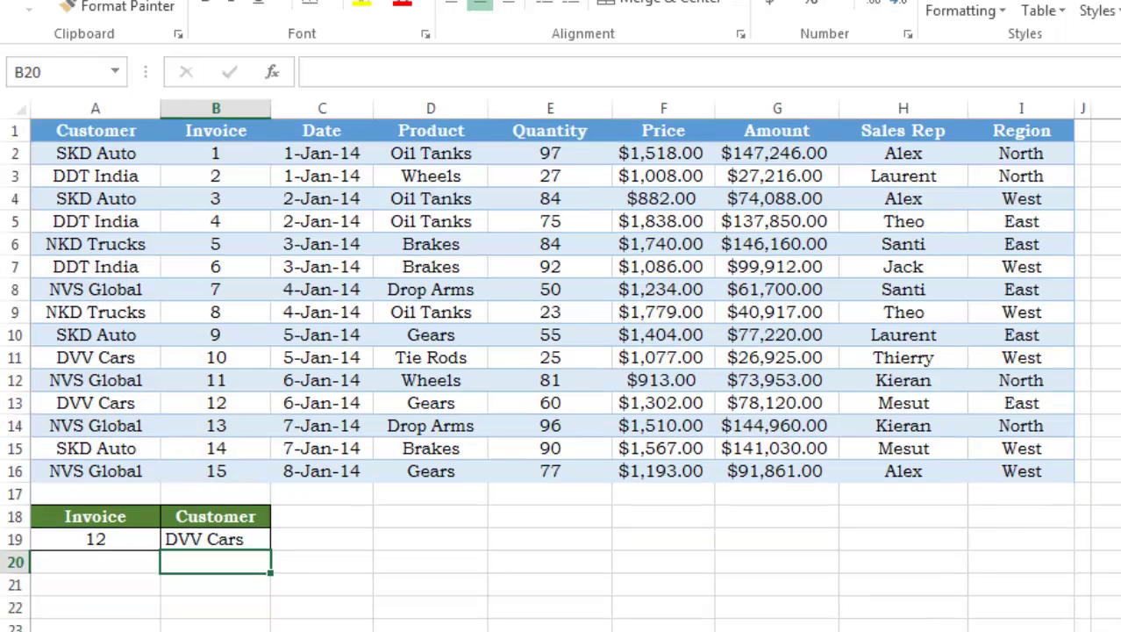
{"action": "left_click", "coordinate": [99, 542]}
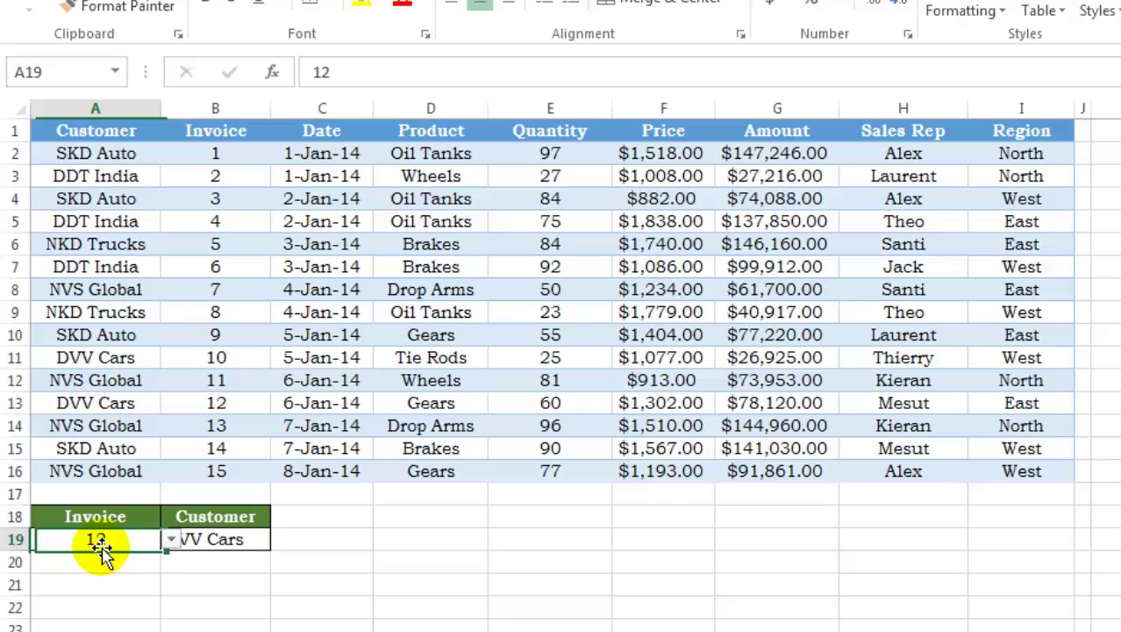
{"action": "left_click", "coordinate": [171, 539]}
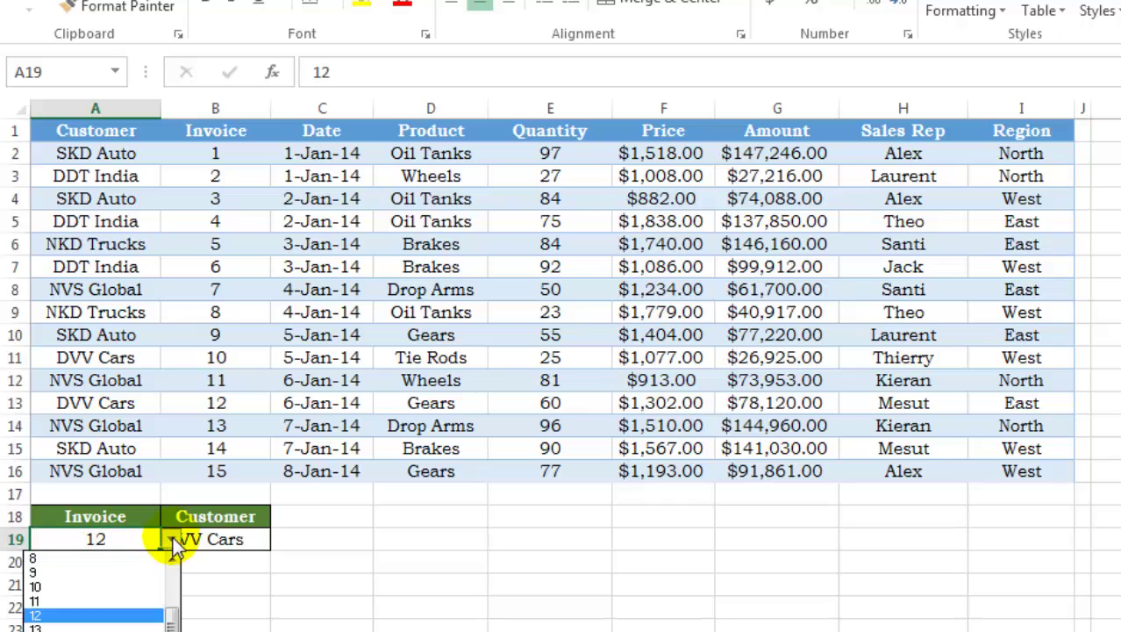
{"action": "left_click", "coordinate": [93, 560]}
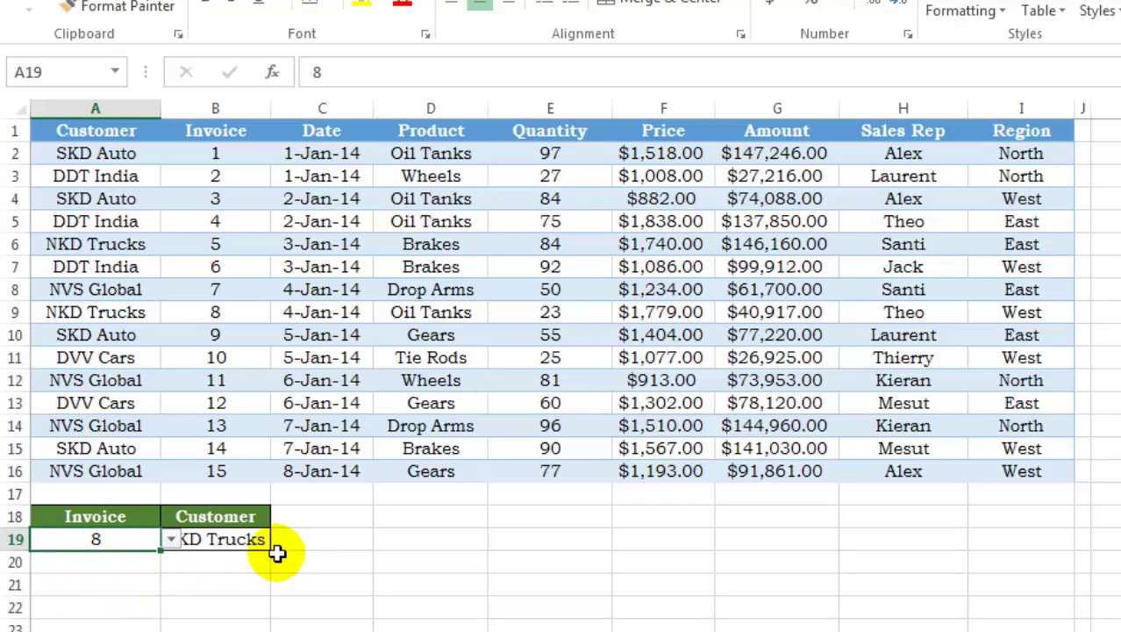
- Verify B19's result NKD Trucks against invoice 8's row in the table
{"action": "left_click", "coordinate": [251, 540]}
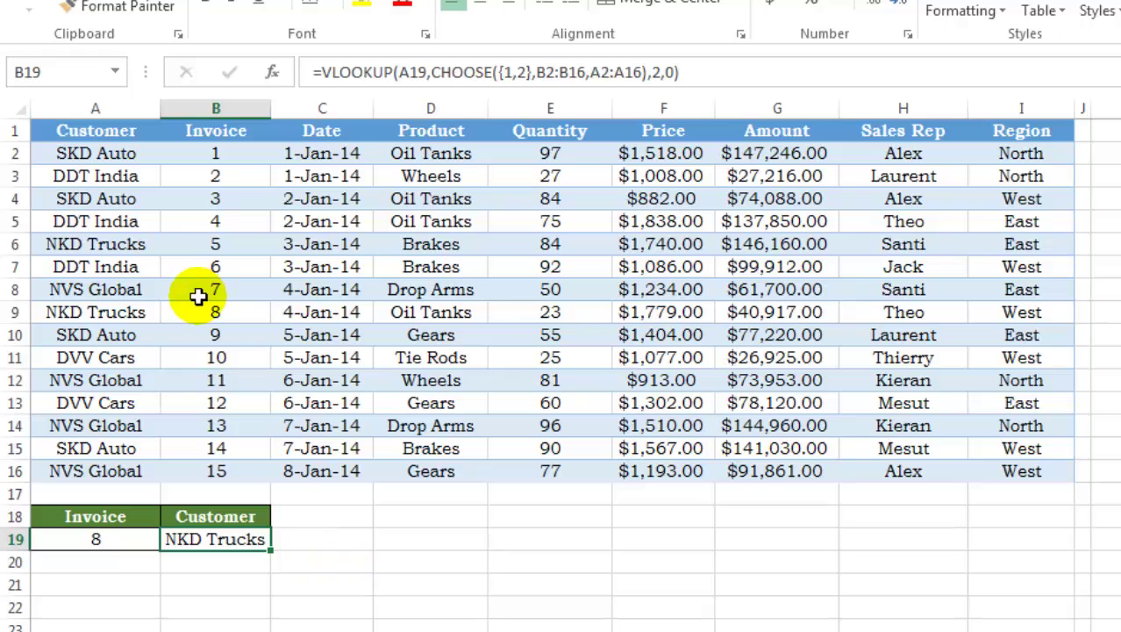
{"action": "left_click", "coordinate": [235, 310]}
{"action": "left_click", "coordinate": [143, 309]}
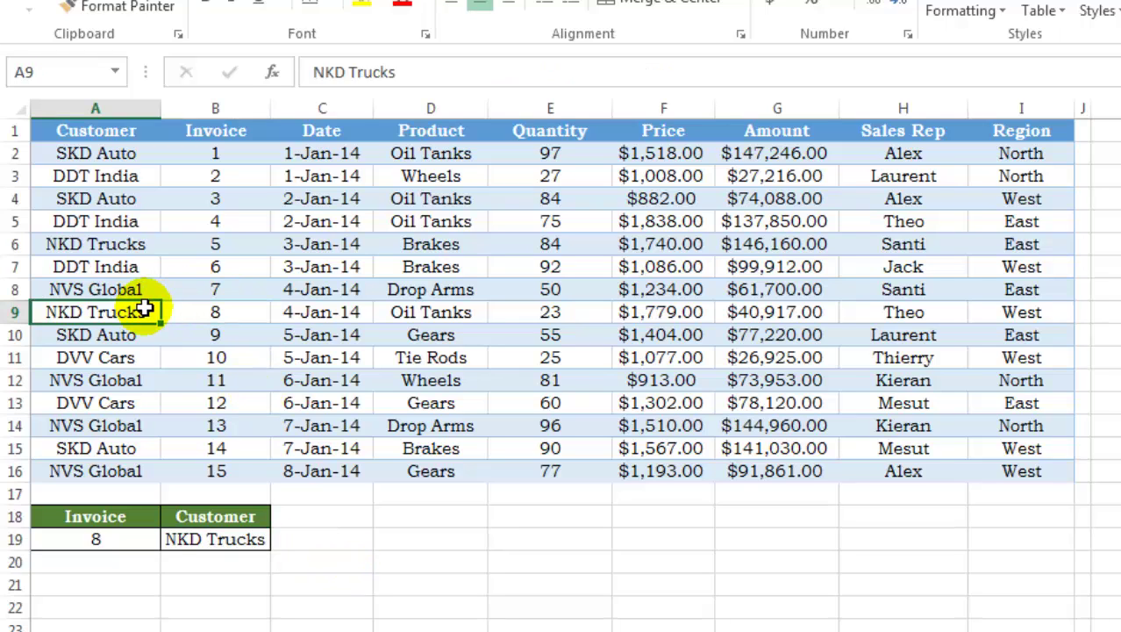
{"action": "left_click", "coordinate": [111, 543]}
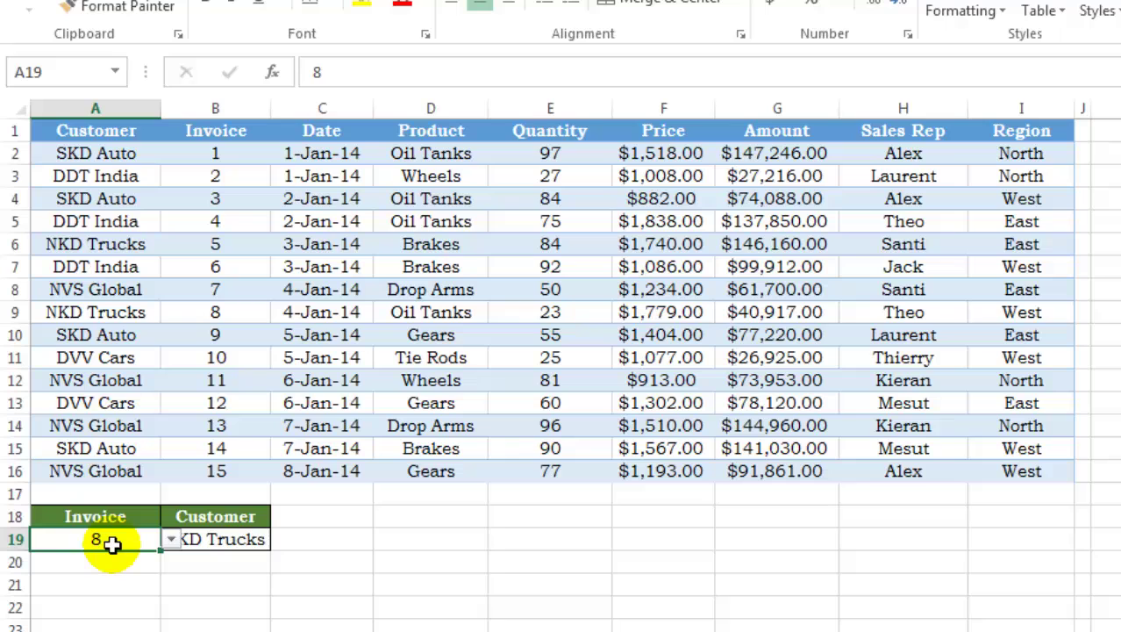